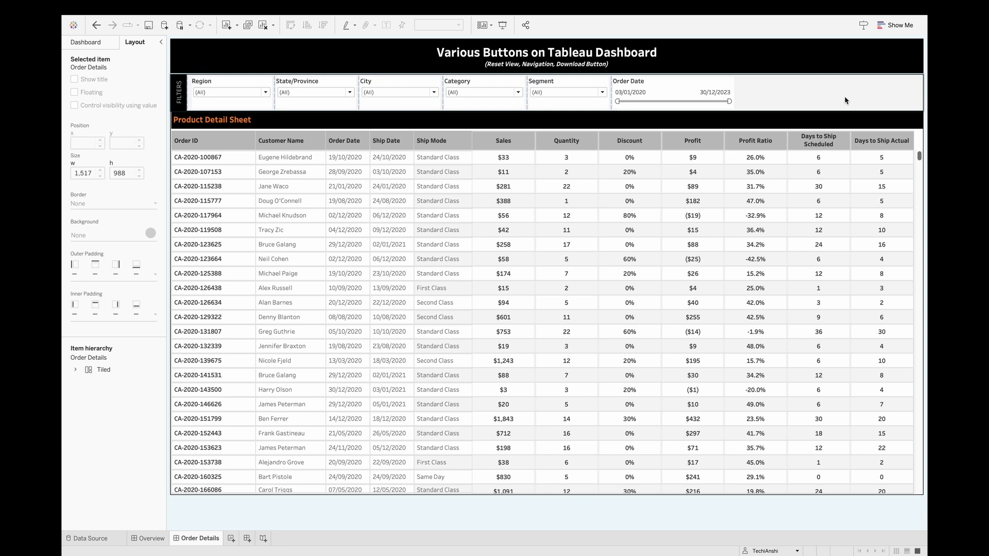
- Filter the Order Details dashboard to the Central region and the state Illinois
click(252, 95)
click(201, 102)
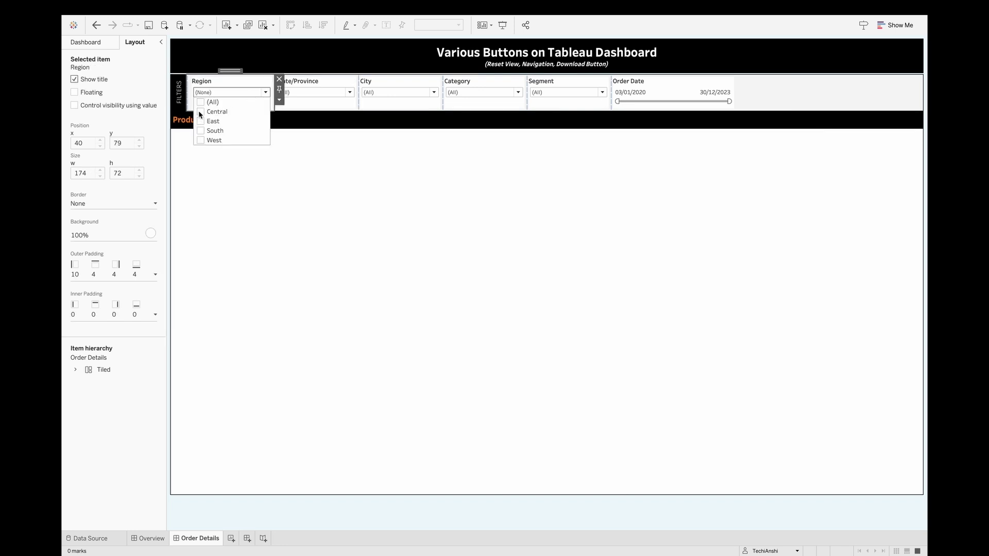
click(200, 111)
click(331, 97)
click(329, 93)
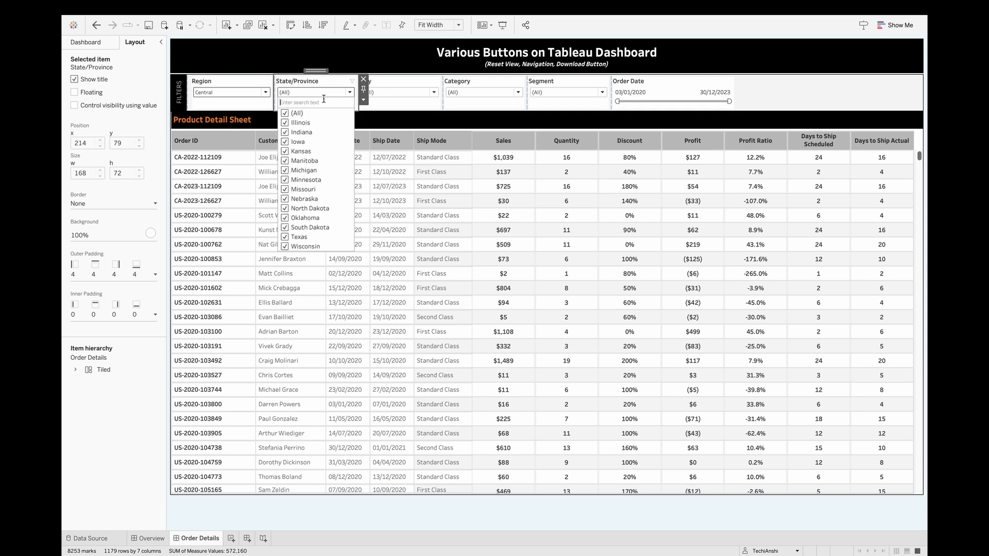
click(285, 114)
click(285, 123)
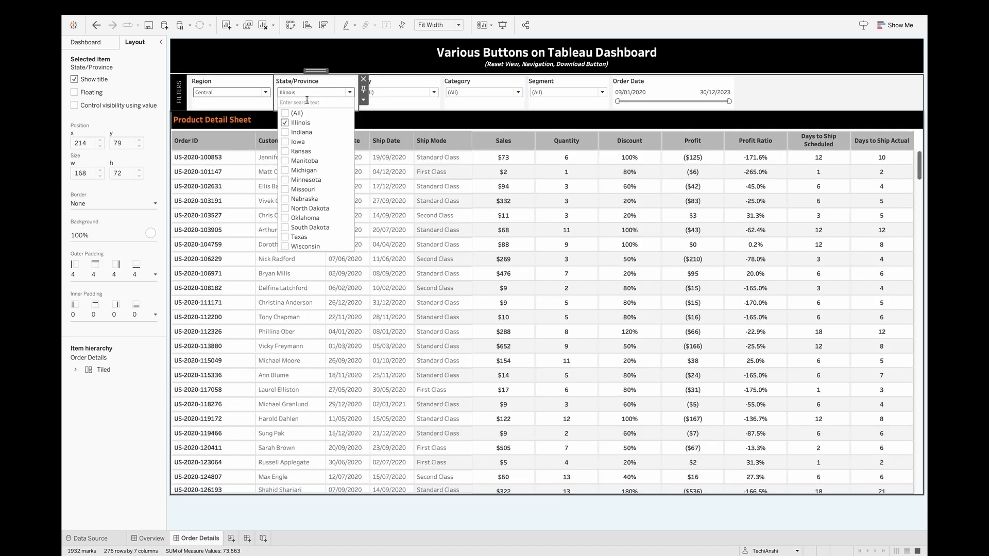
click(323, 91)
- Set the State/Province and Region filters back to all values
click(325, 92)
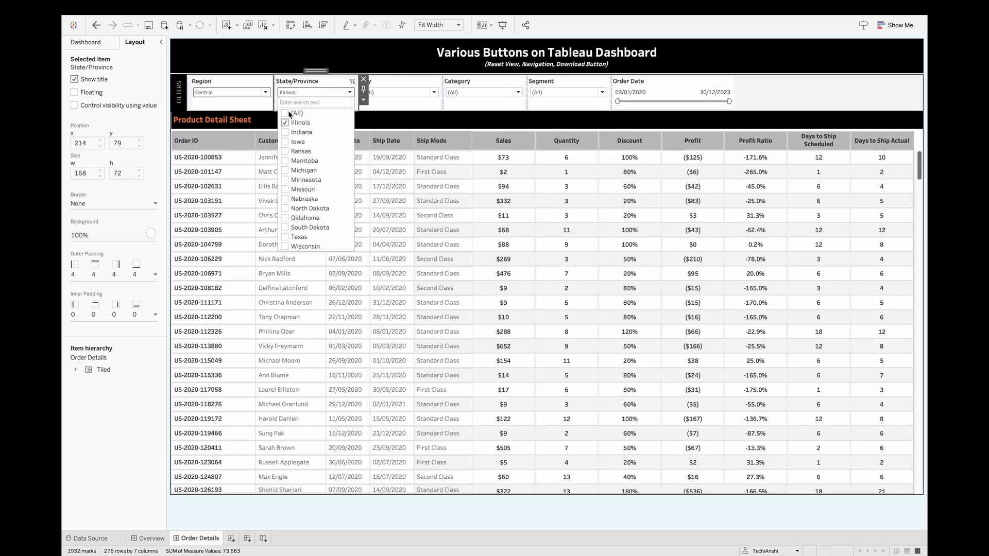
click(287, 114)
click(237, 93)
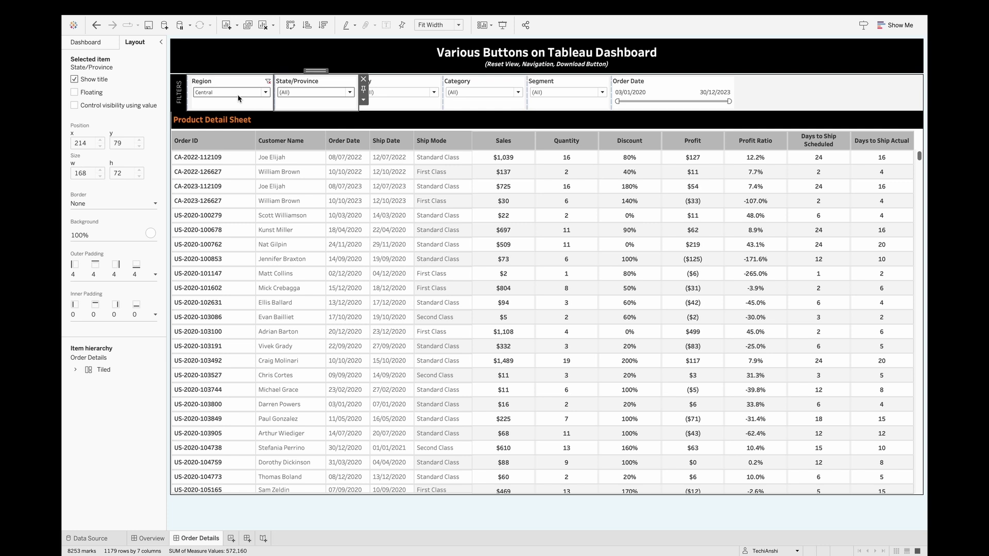
click(234, 92)
click(201, 103)
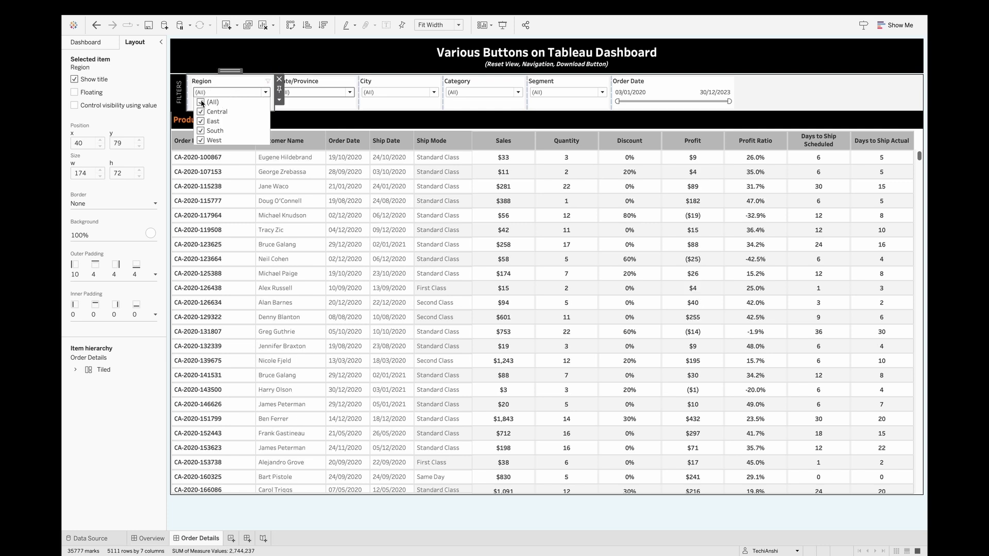
click(254, 85)
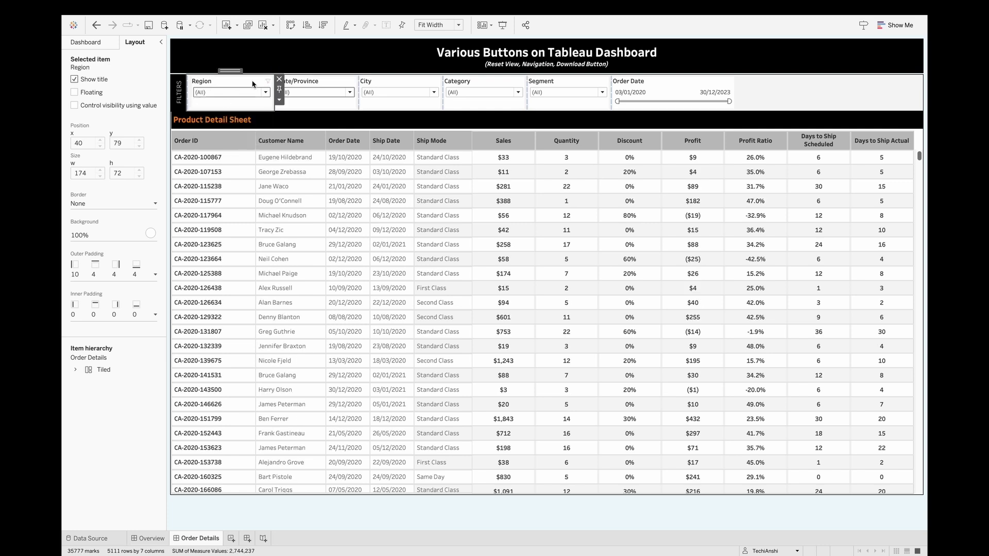
click(573, 100)
click(193, 124)
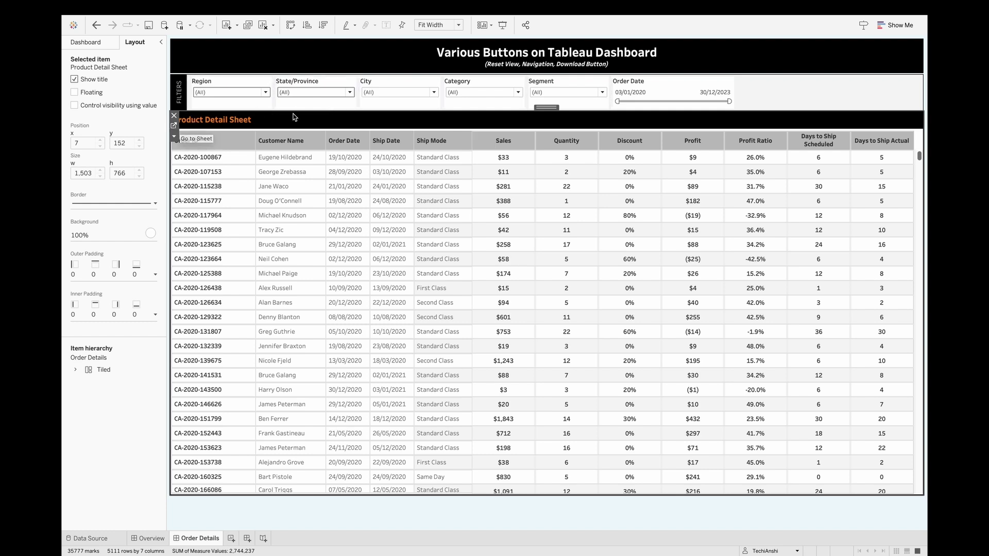
- Add a new worksheet and create a calculated field named "Reset All filter Calc" with the formula 'Reset Filters'
click(230, 539)
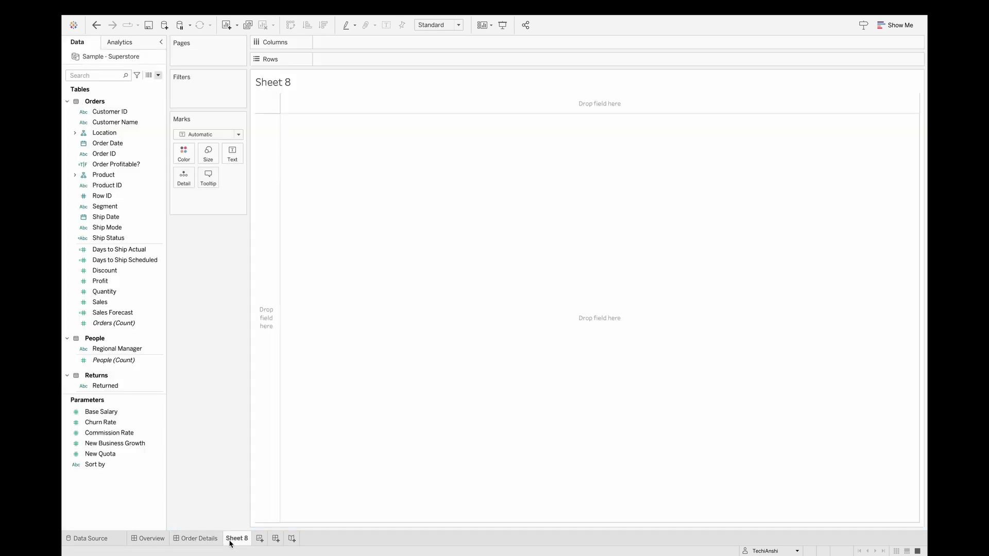
click(158, 75)
click(141, 85)
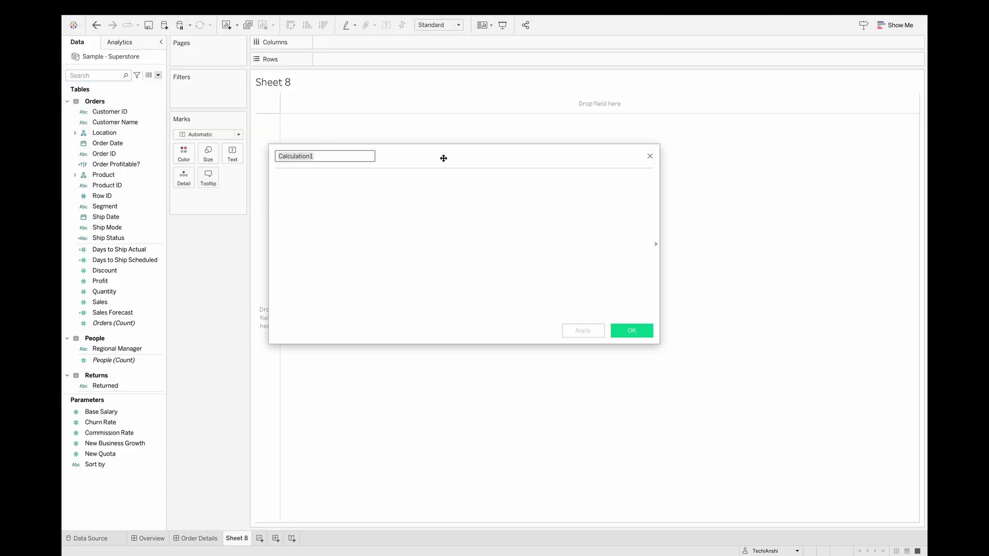
text(Reset All filter Calc)
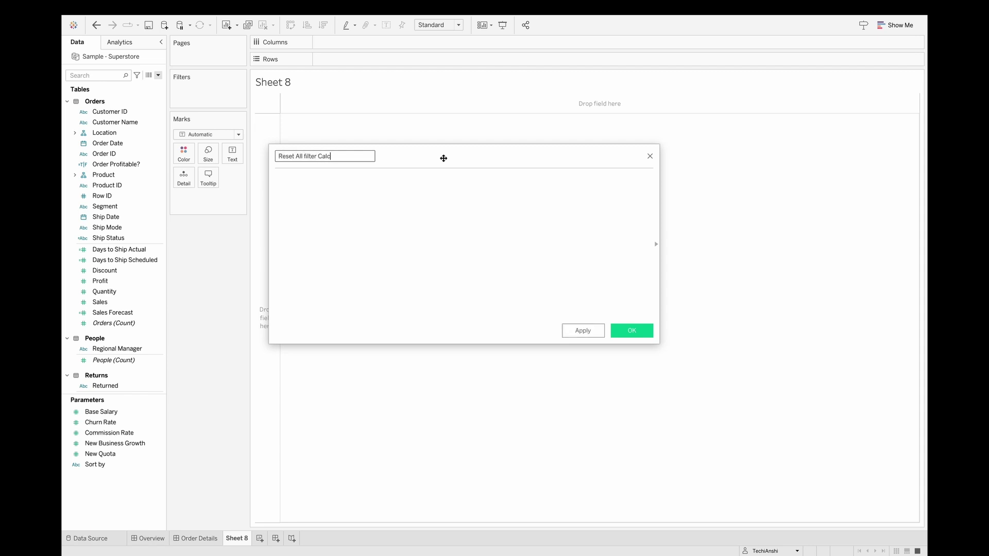
key(Tab)
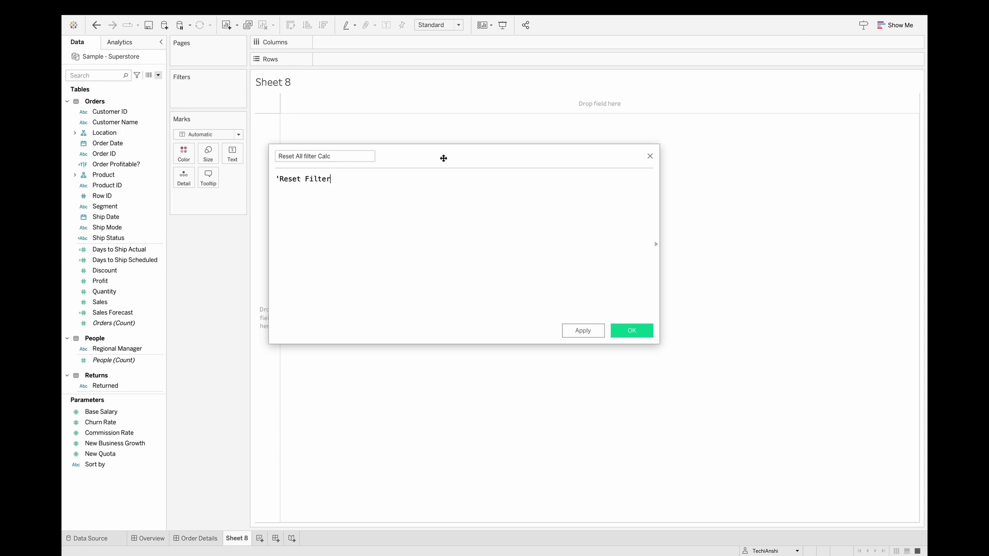
text('Reset Filters')
click(631, 330)
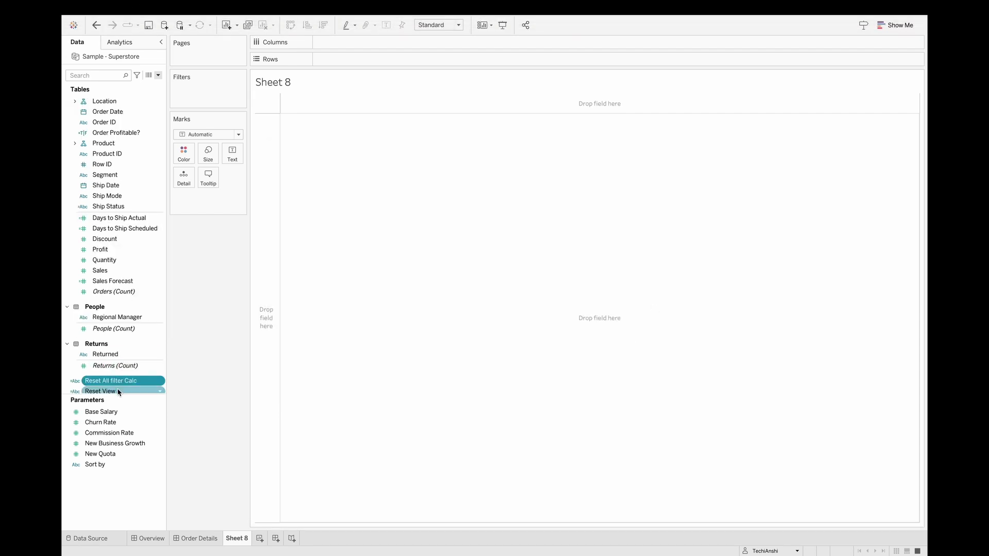
- Reopen the Reset All filter Calc field to check its formula and close it
right_click(122, 382)
click(161, 189)
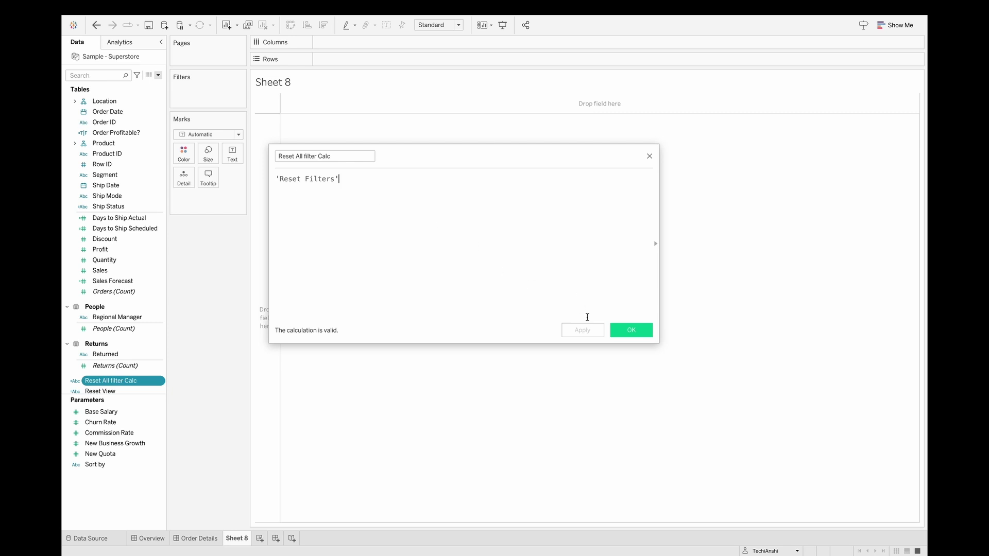
click(631, 330)
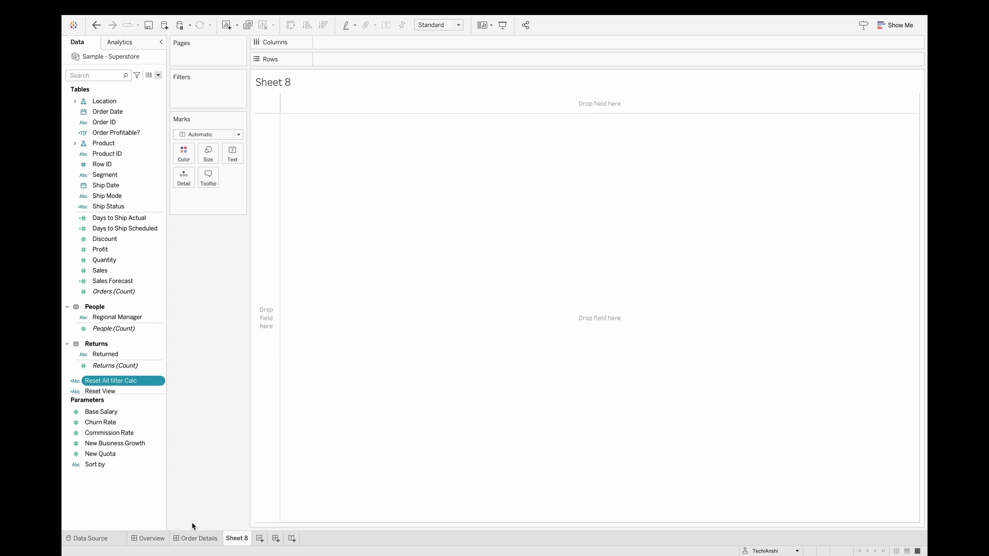
- Add Reset All filter Calc as the text mark and fit the worksheet to Entire View
drag(135, 381, 232, 161)
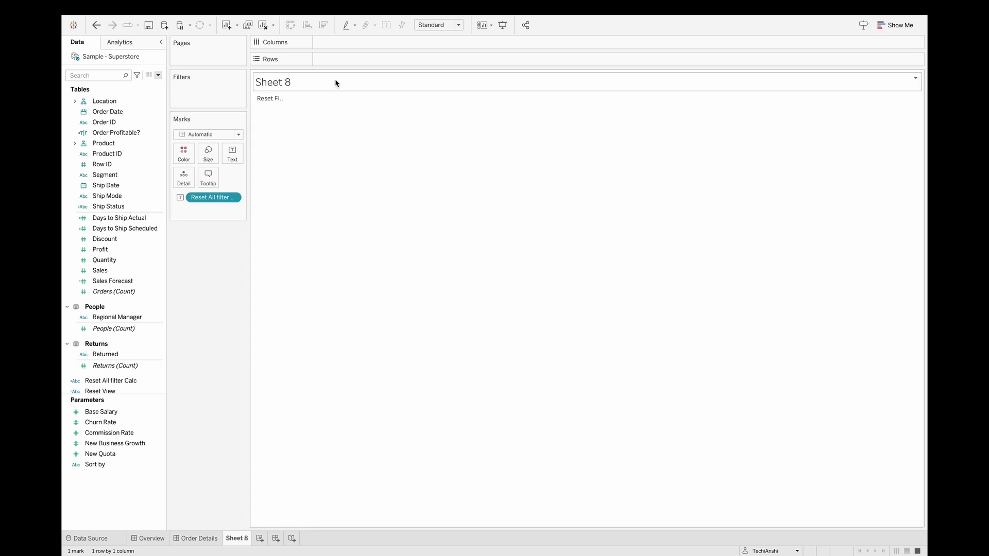
click(443, 24)
click(436, 59)
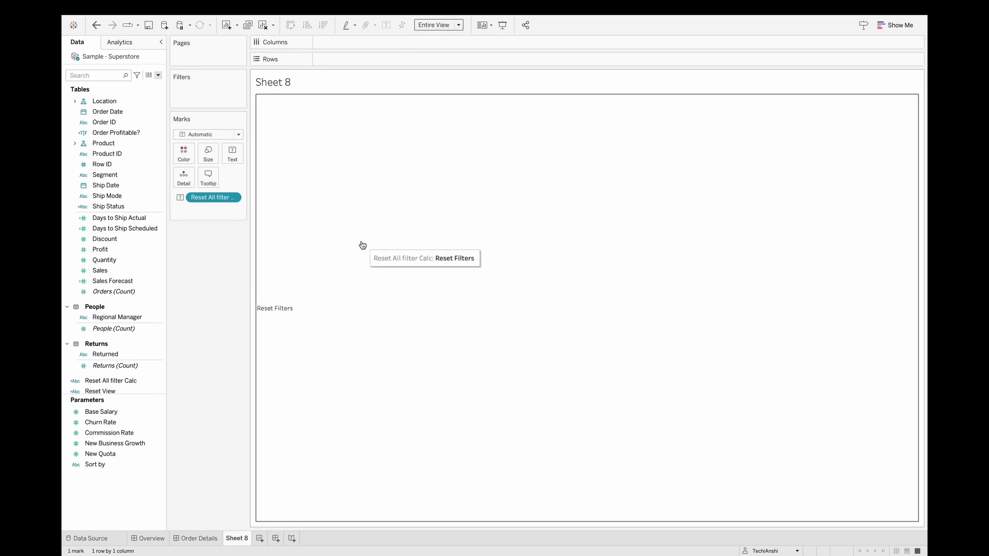
- Replace the text mark's label with "Reset All Filters"
click(231, 153)
click(322, 177)
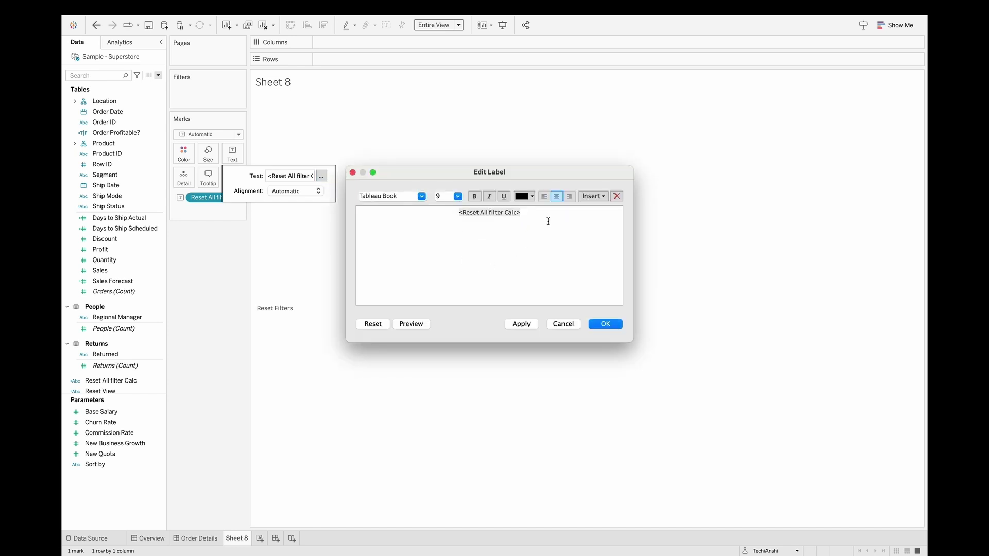
text(Reset All Filter)
text(s)
- Format the whole label as bold Tableau Medium at size 12 and apply it
key(super+a)
click(474, 196)
click(422, 196)
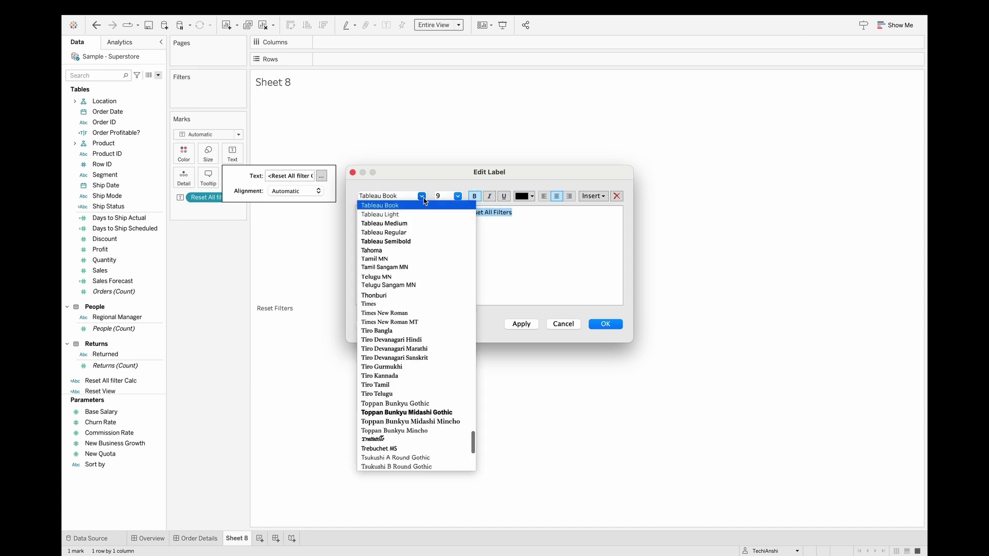
click(407, 225)
click(452, 196)
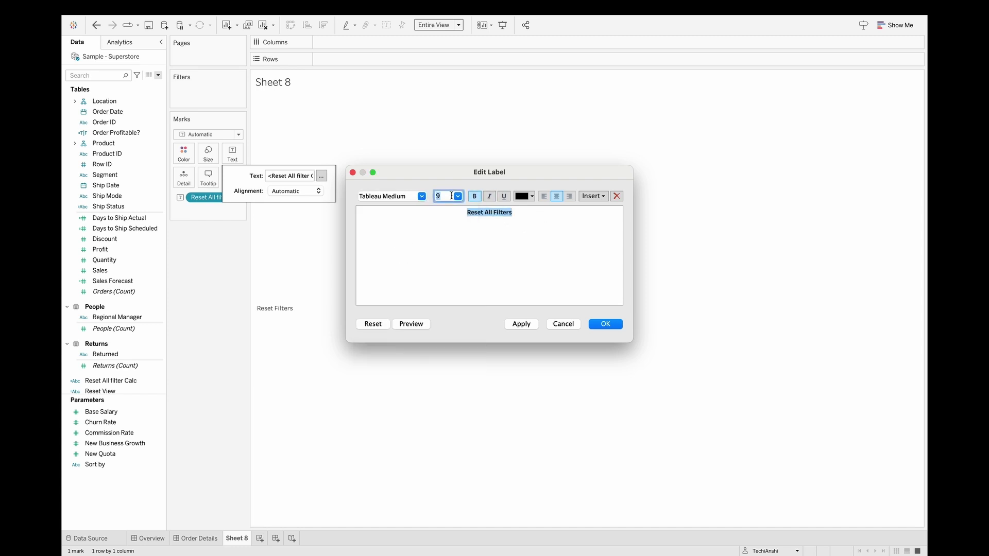
key(Return)
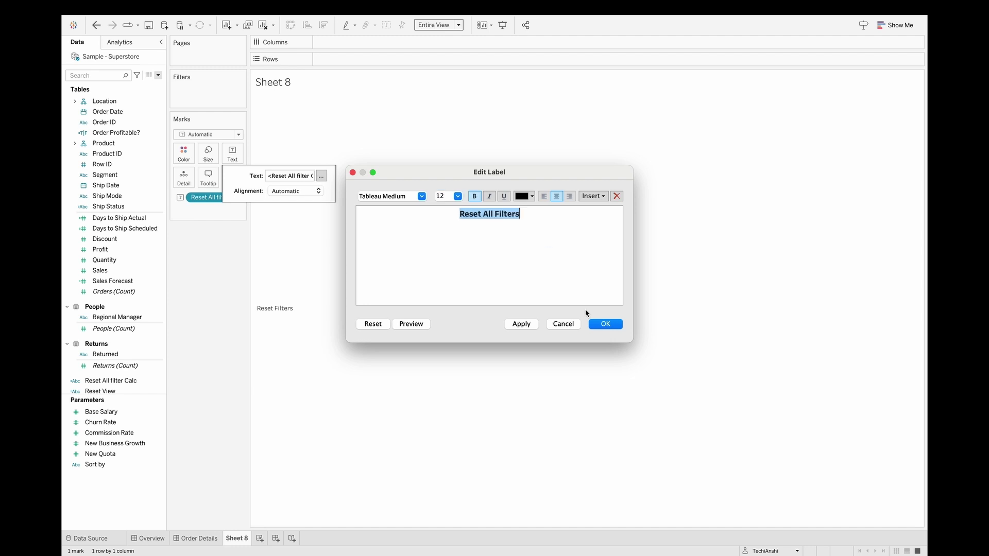
click(604, 327)
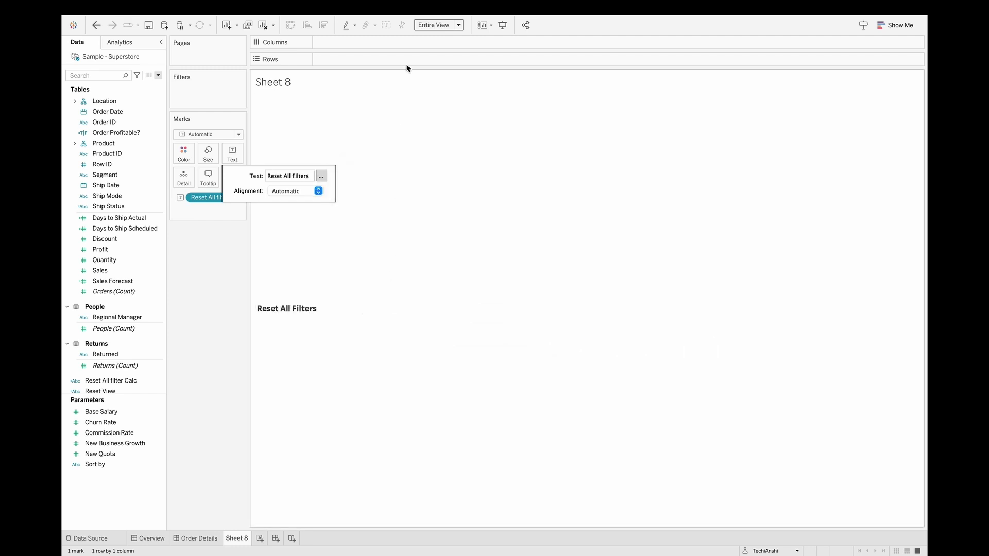
- Center the label horizontally in the worksheet
click(439, 27)
click(232, 153)
click(318, 191)
click(305, 238)
click(179, 409)
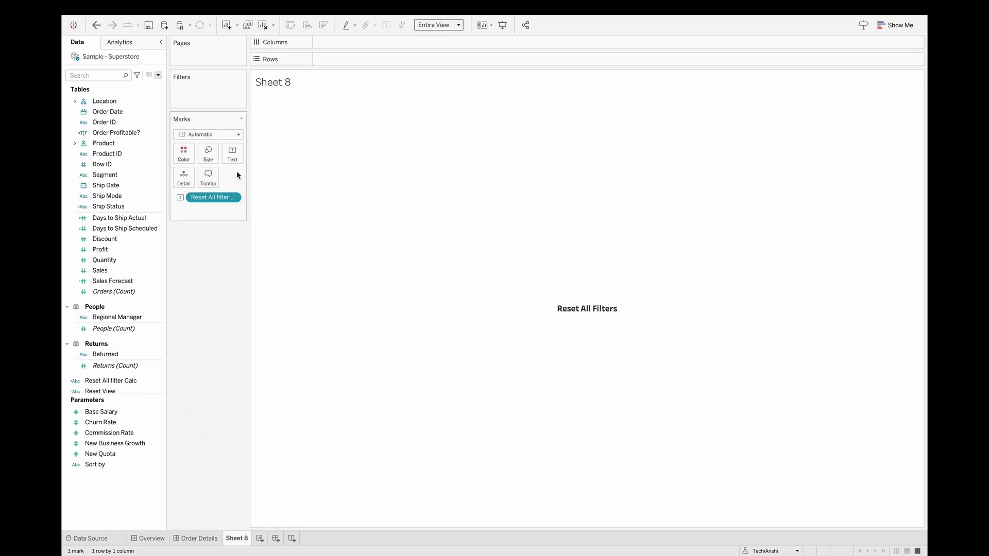
- Replace the worksheet's tooltip with "Click on the Button to Reset all filters and select aLL"
click(208, 178)
drag(572, 201, 339, 184)
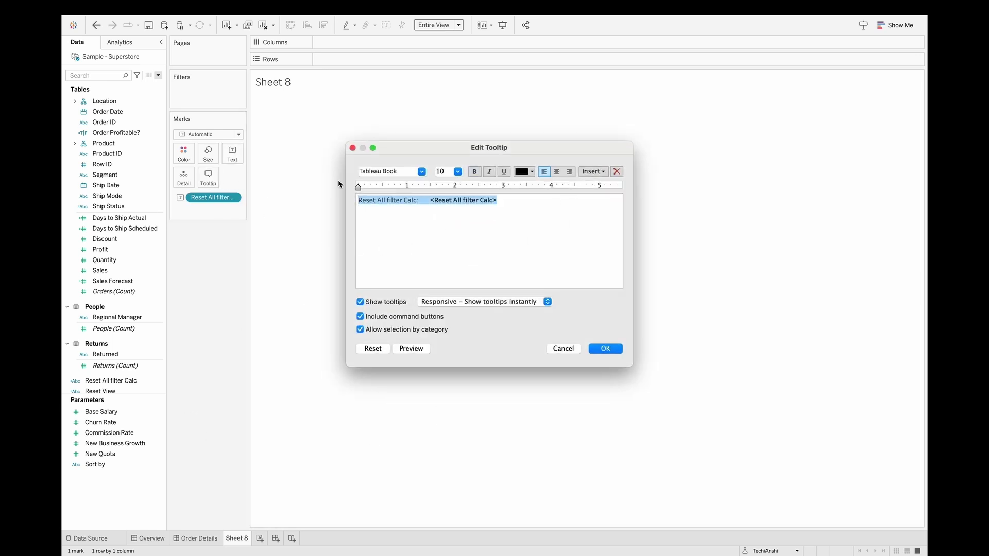
text(Click o)
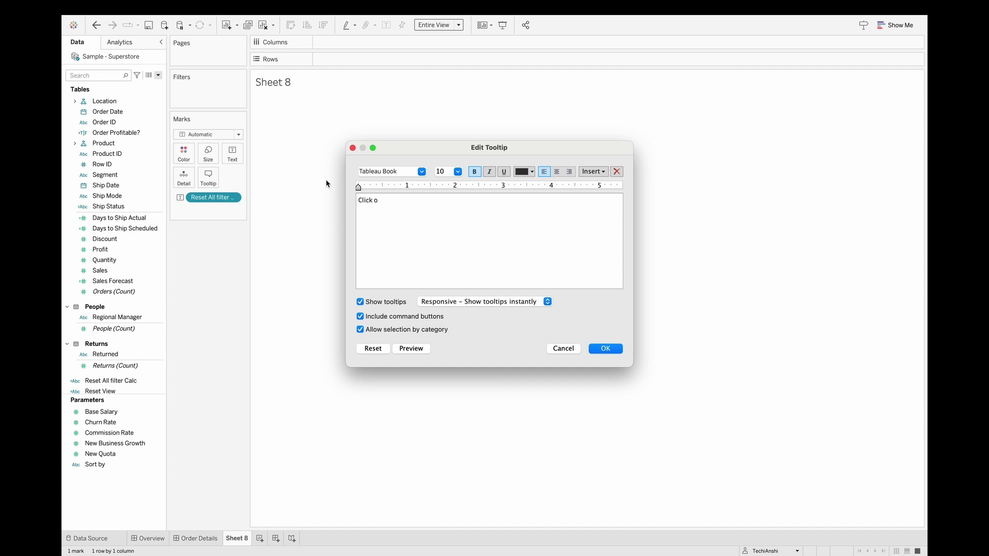
text(n the Button to Reset all filters and select a)
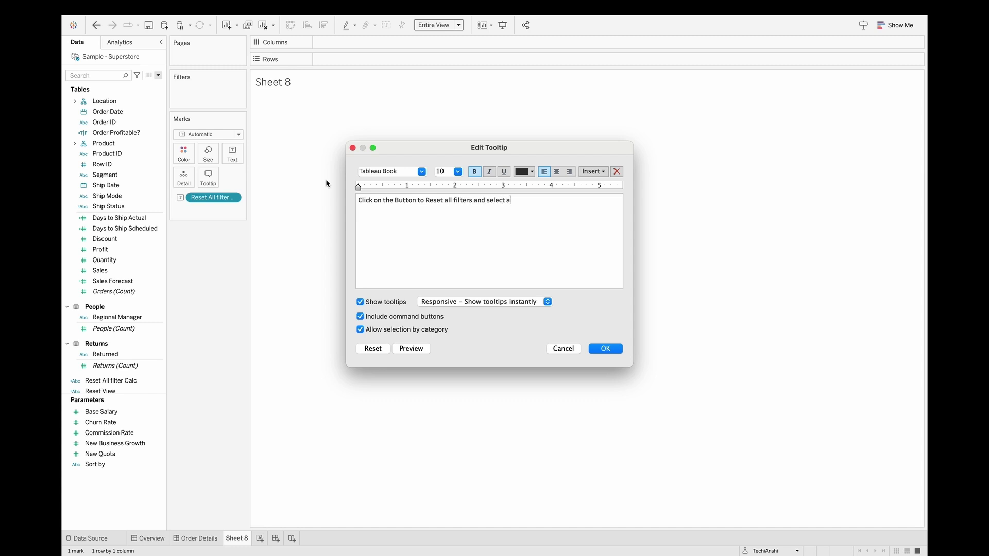
text(LL)
click(605, 349)
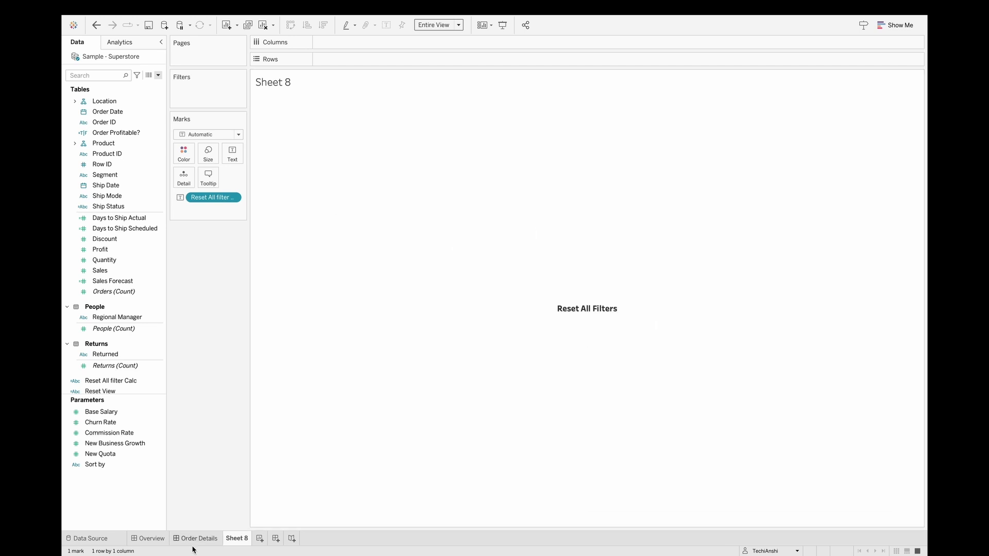
- Rename the worksheet as "Reset Filter Button"
double_click(237, 539)
text(Reset Filter C)
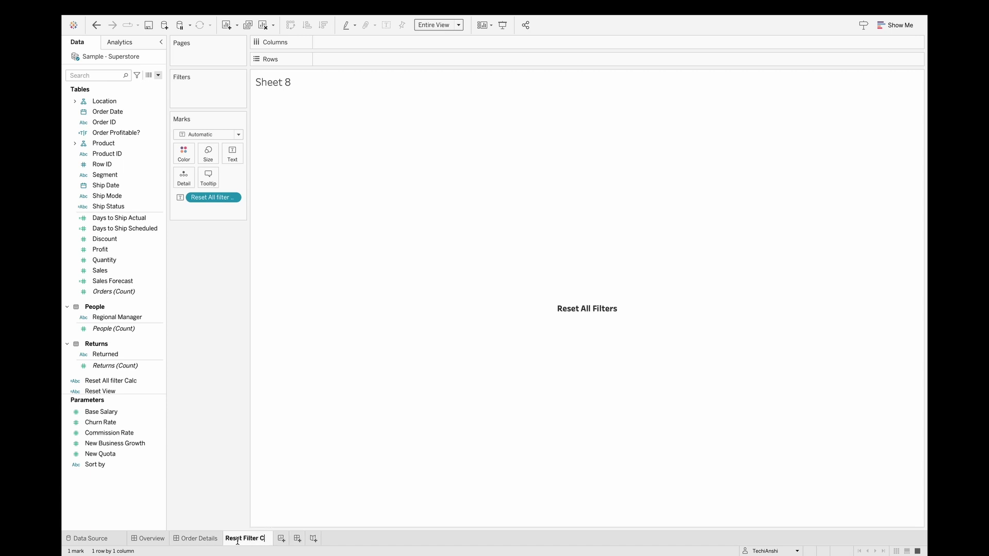
text(Button)
key(BackSpace)
key(Return)
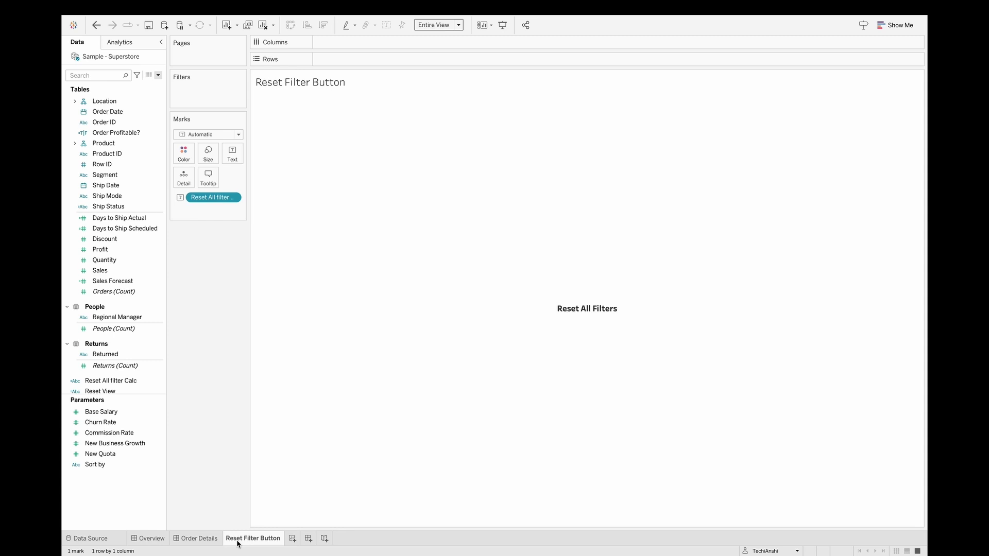
- Place the Reset Filter Button sheet beside the Order Date filter on the Order Details dashboard and hide its title
click(208, 539)
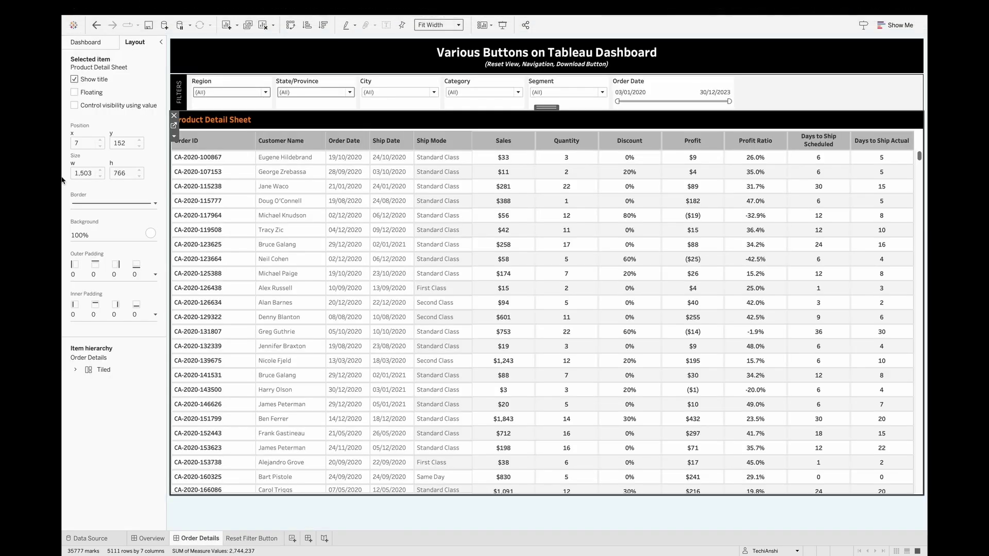
click(97, 42)
mouse_move(113, 168)
drag(112, 169, 845, 103)
right_click(826, 84)
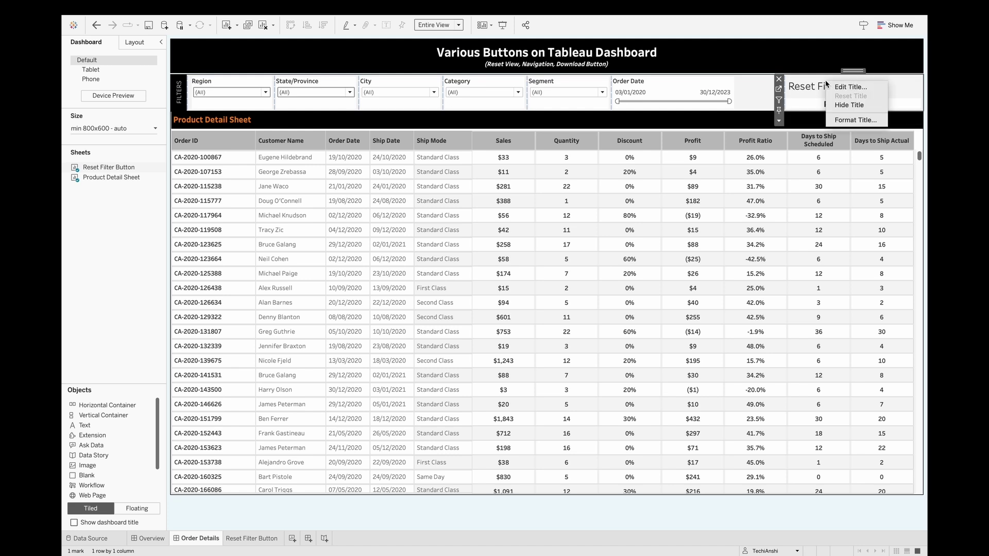
click(838, 105)
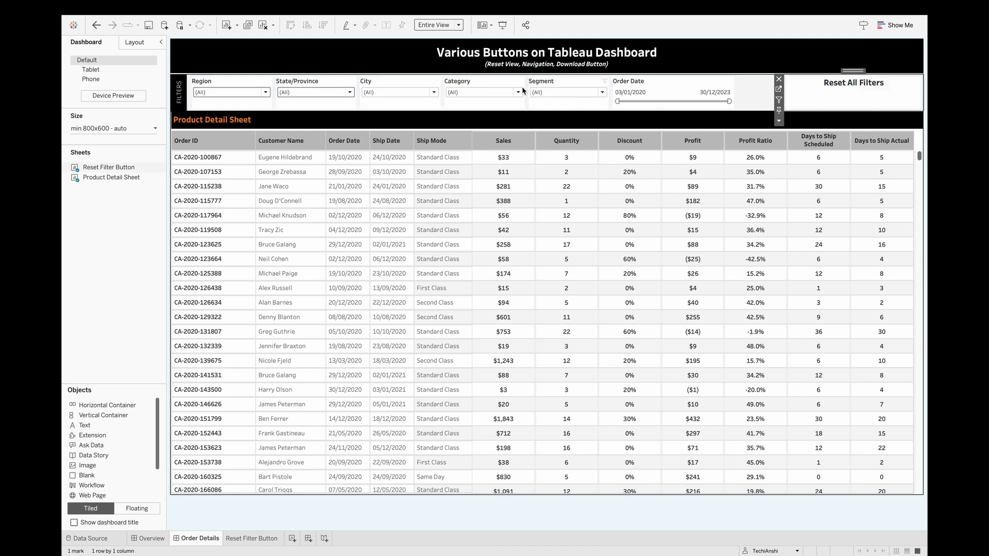
- Set the worksheet shading of the Reset All Filters button sheet to orange
right_click(845, 95)
click(861, 152)
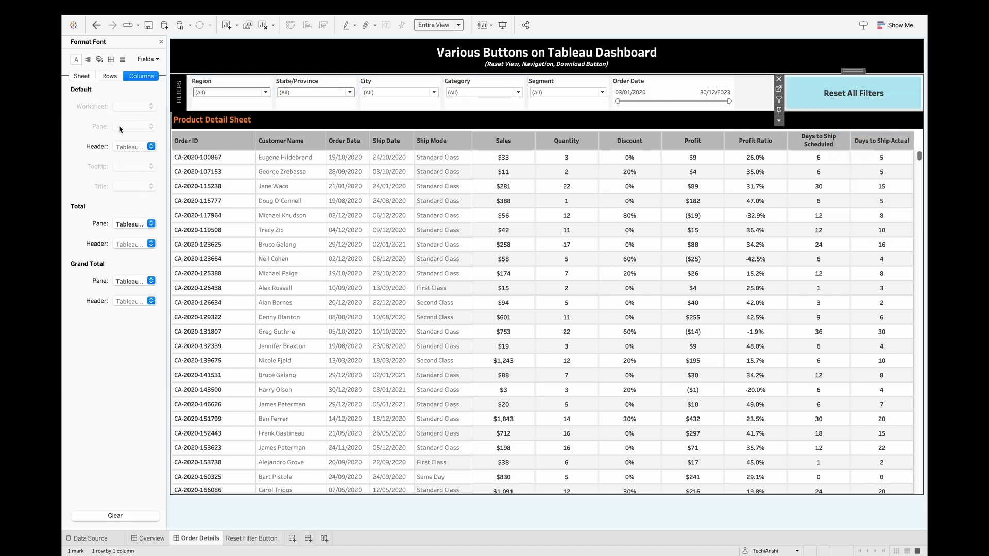
click(100, 59)
click(89, 79)
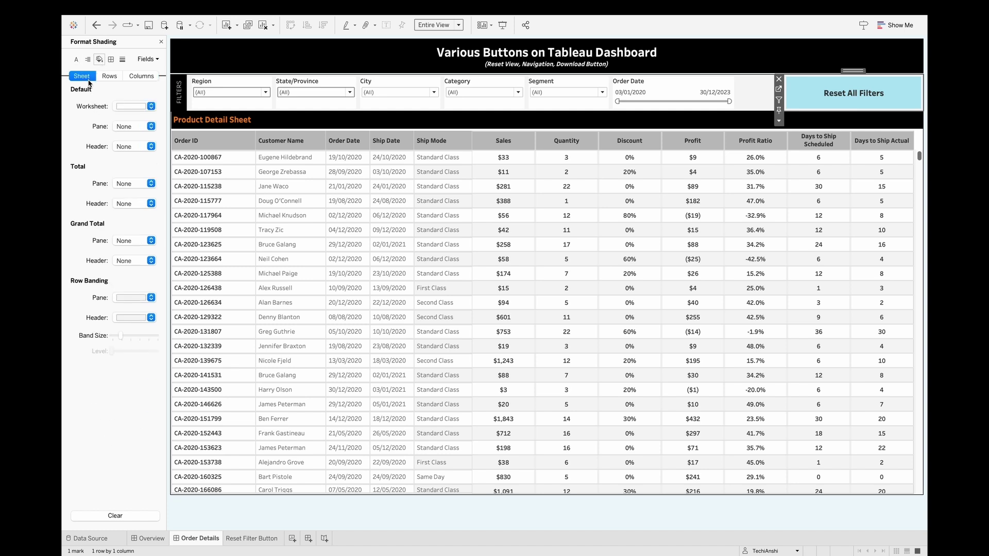
click(122, 107)
click(118, 186)
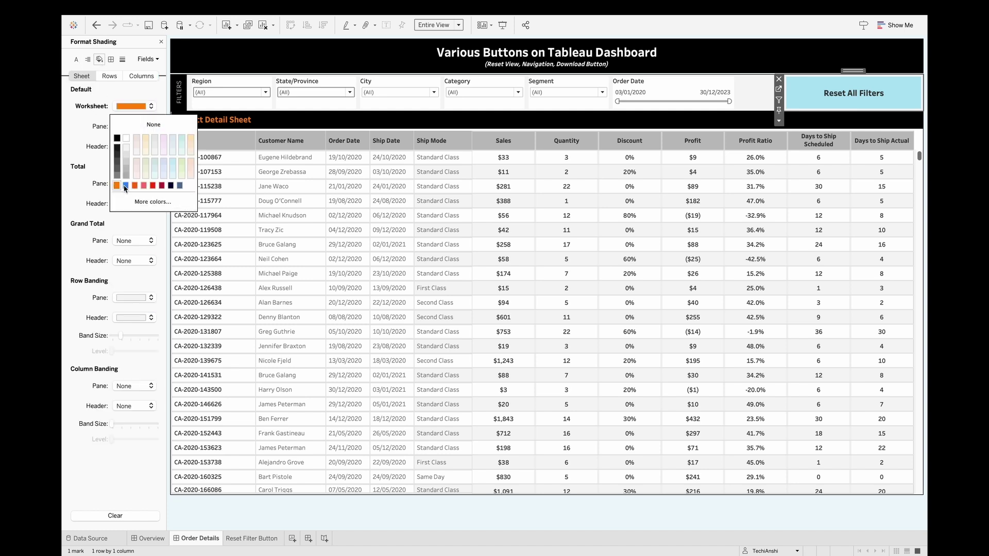
- Create a dashboard filter action named "Reset Button" from Reset Filter Button to Product Detail Sheet, running on select and showing all values when cleared
click(845, 96)
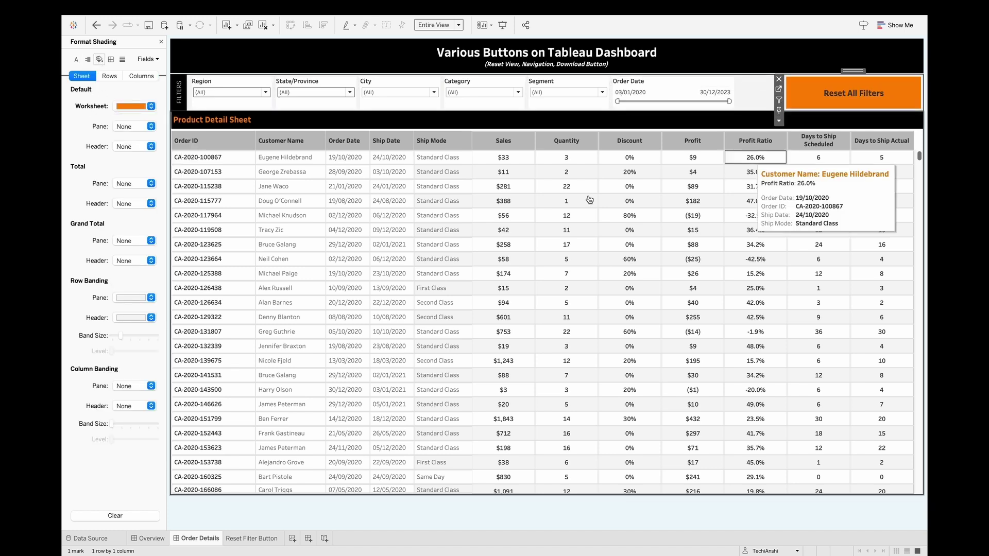
mouse_move(523, 10)
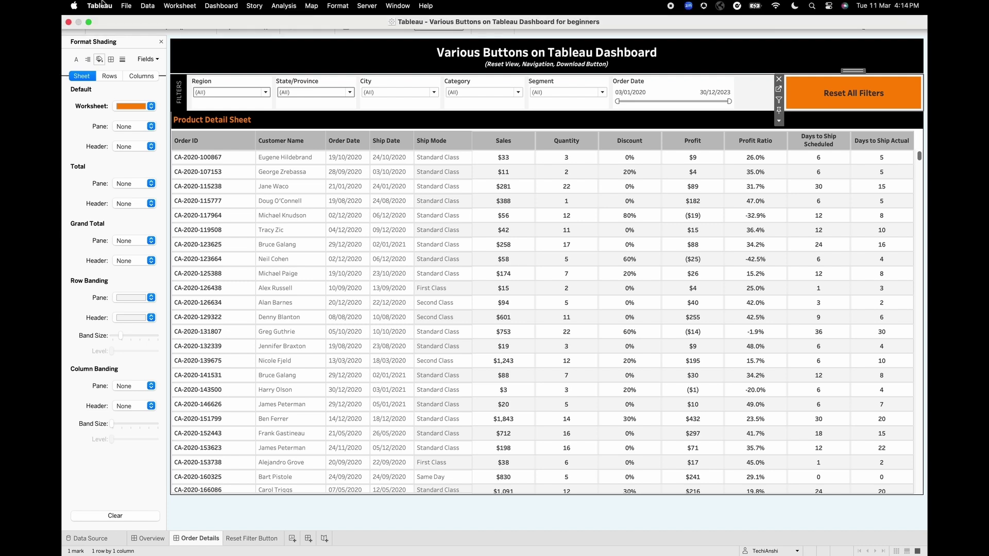
click(223, 7)
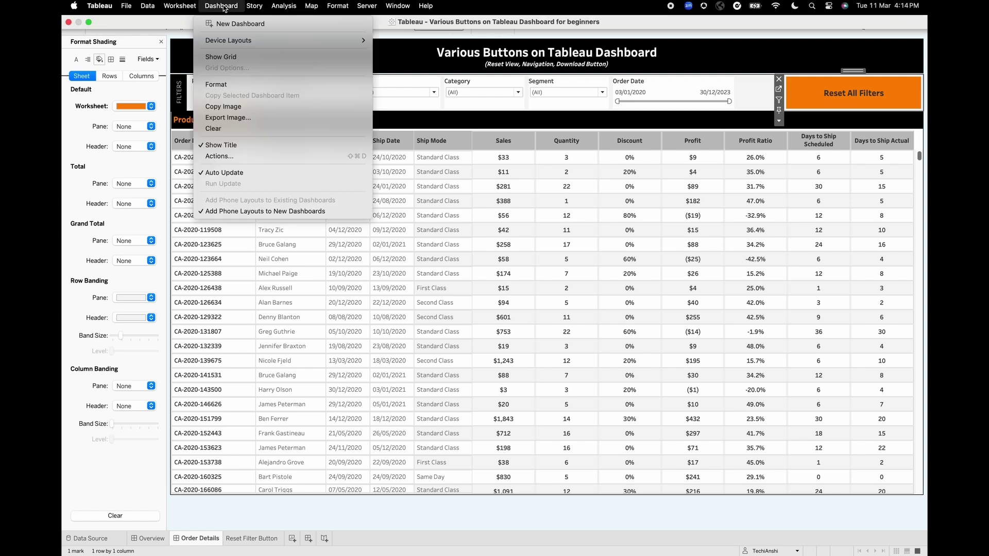
key(Escape)
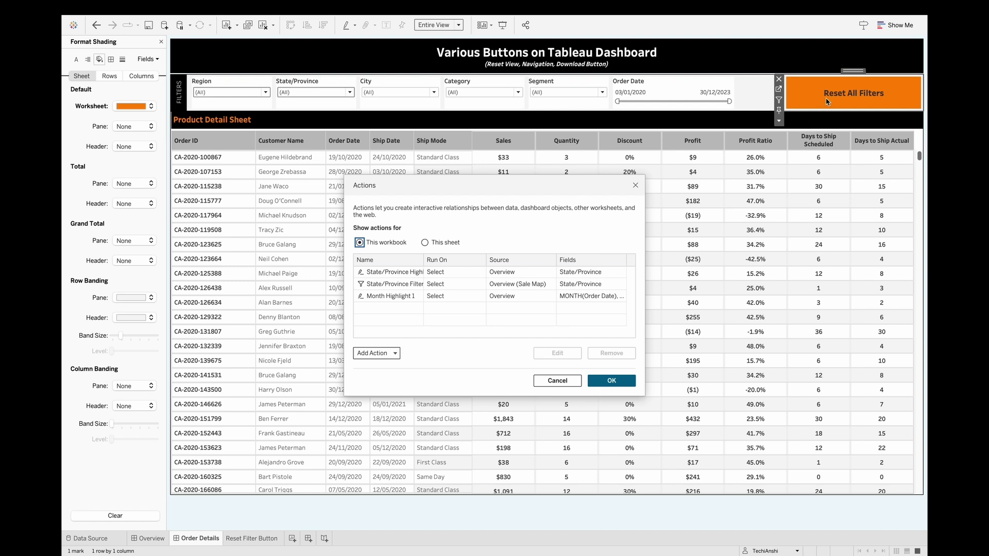
click(362, 354)
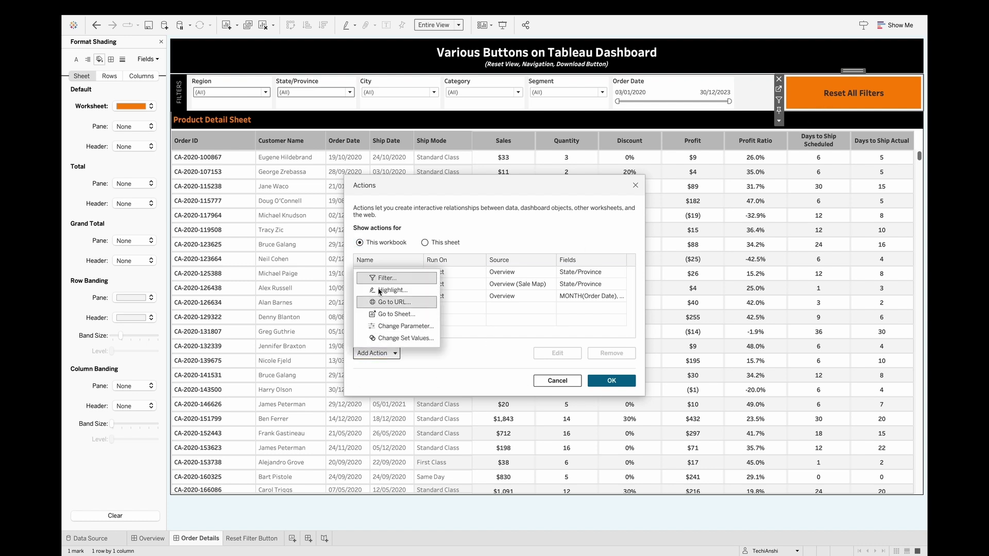
click(397, 281)
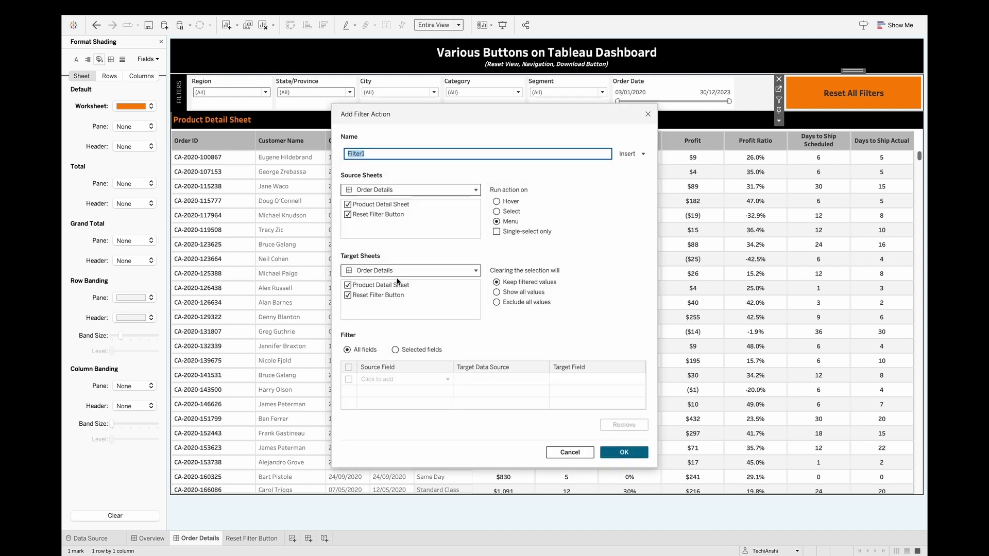
click(348, 205)
click(373, 153)
text(Reset Button)
click(347, 295)
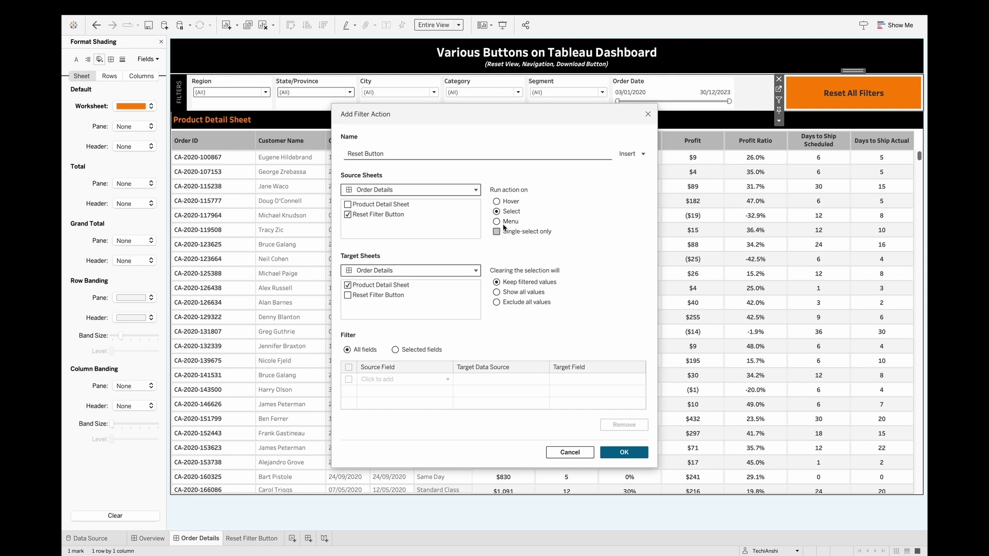
click(515, 292)
- Limit the Reset Button action to selected fields and add Region and State/Province as filter fields
click(395, 350)
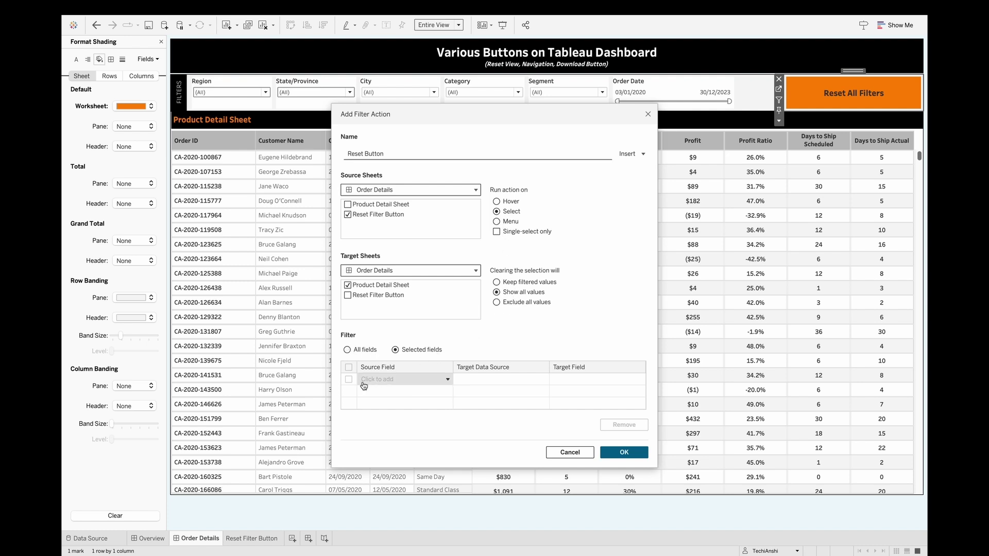
click(381, 383)
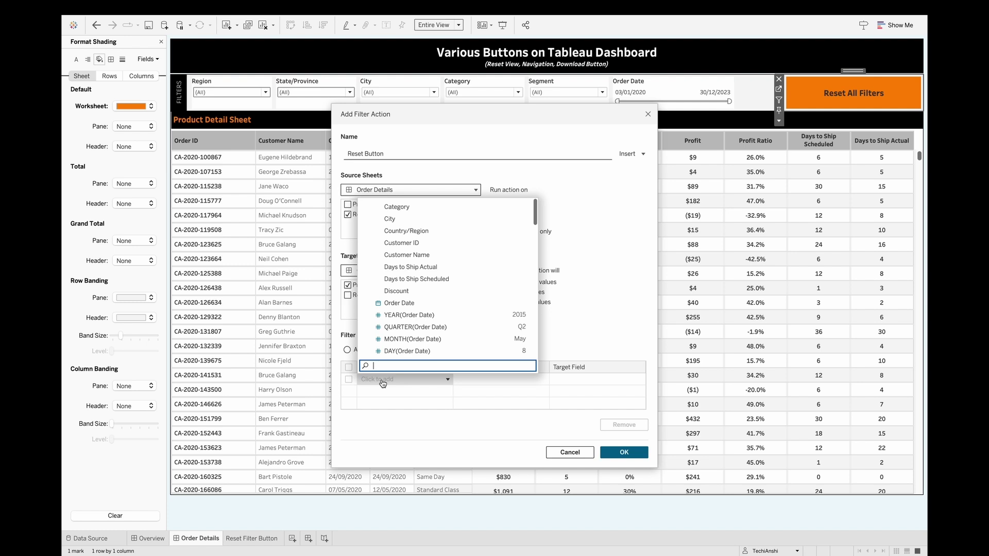
text(regio)
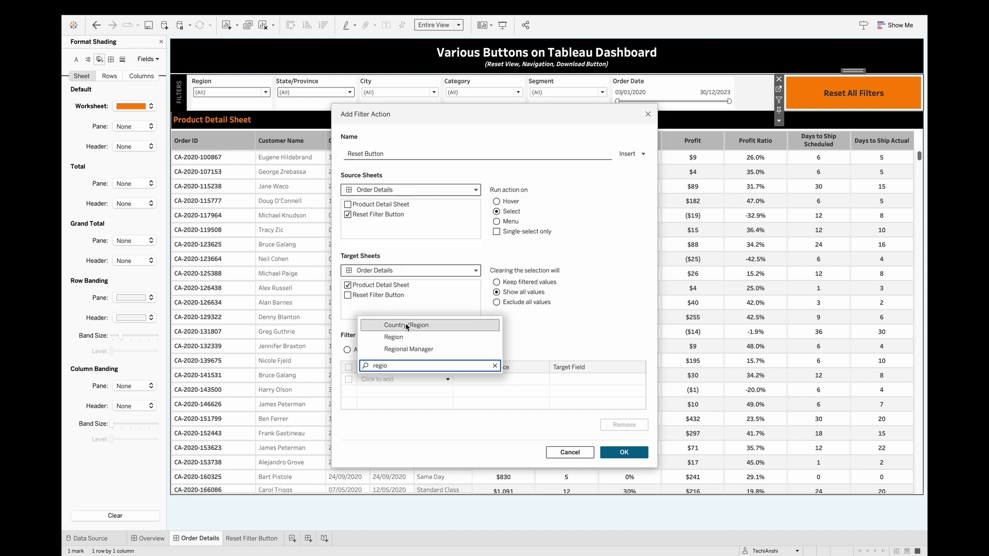
click(394, 338)
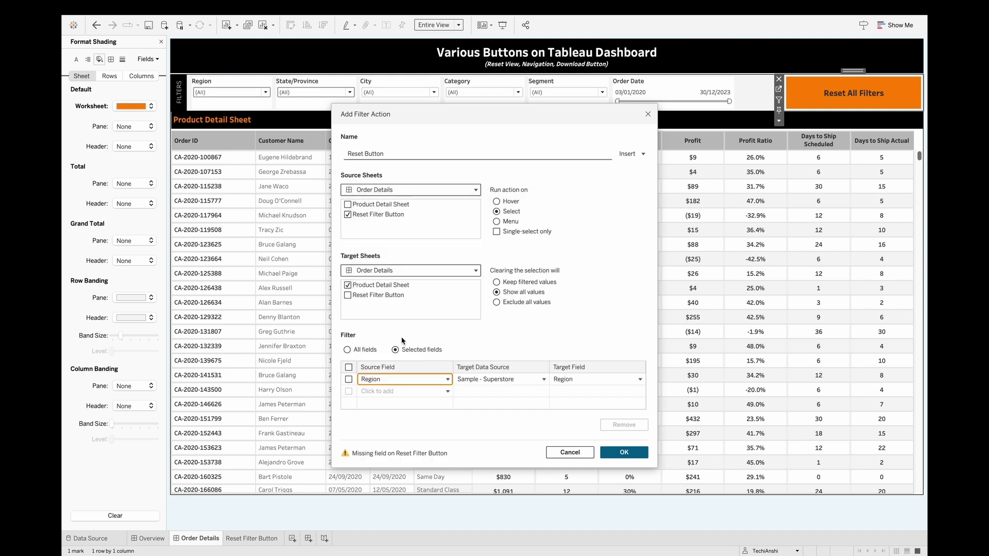
click(383, 392)
text(stat)
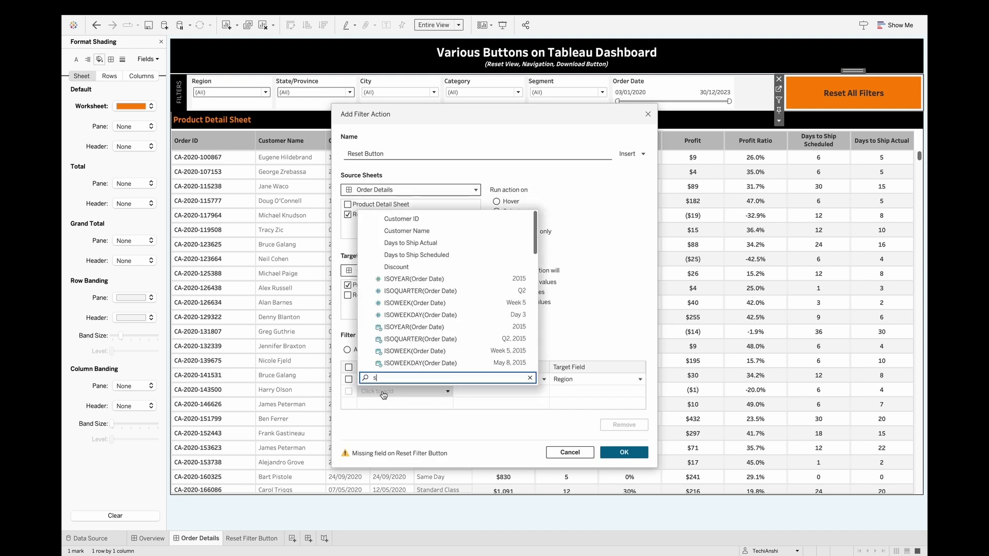
click(396, 361)
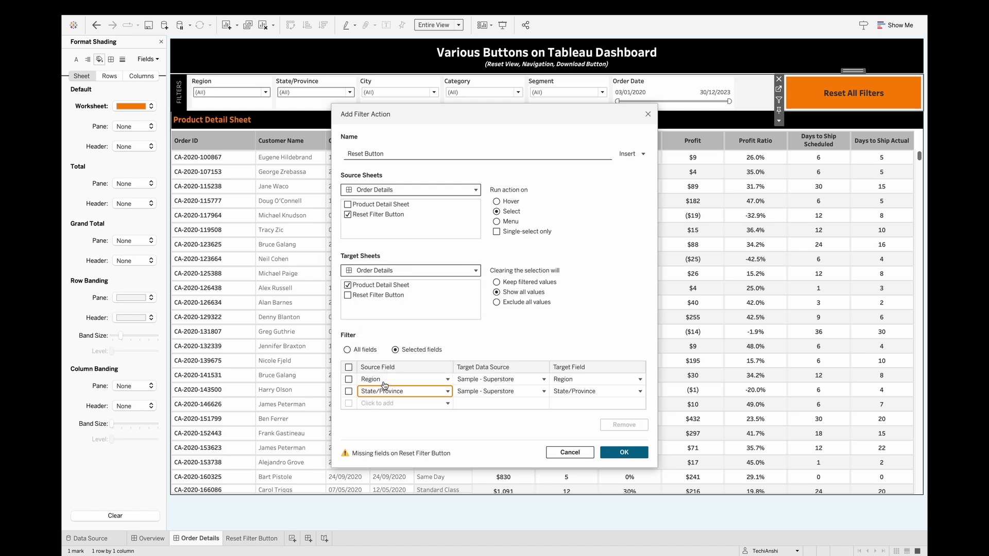
- Add City and Category to the Reset Button action's filter fields
click(380, 403)
text(ci)
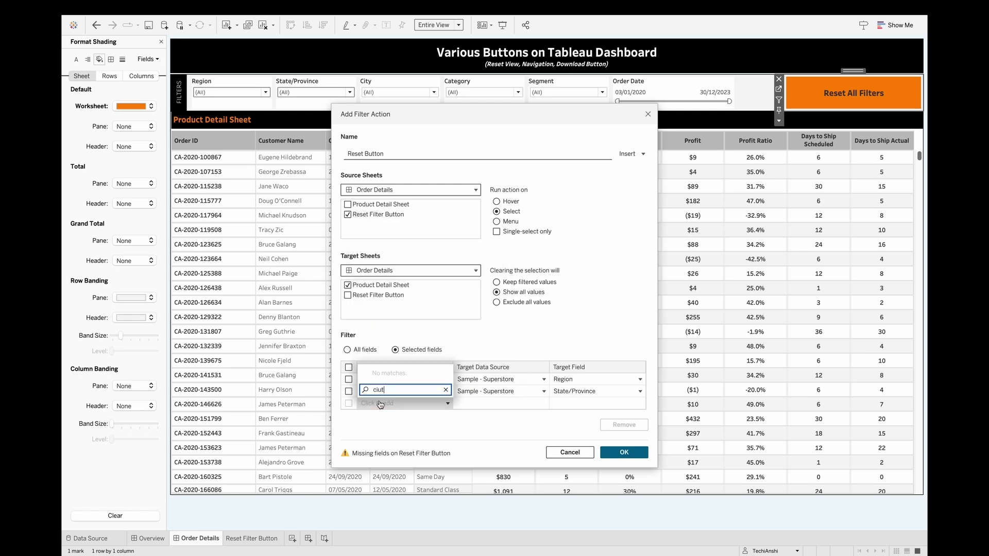
text(ty)
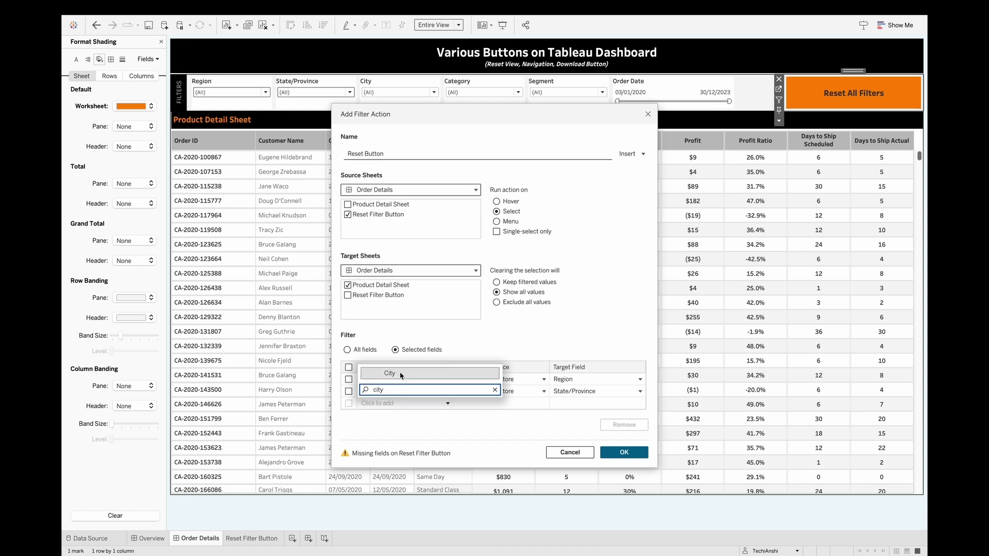
click(389, 373)
click(401, 402)
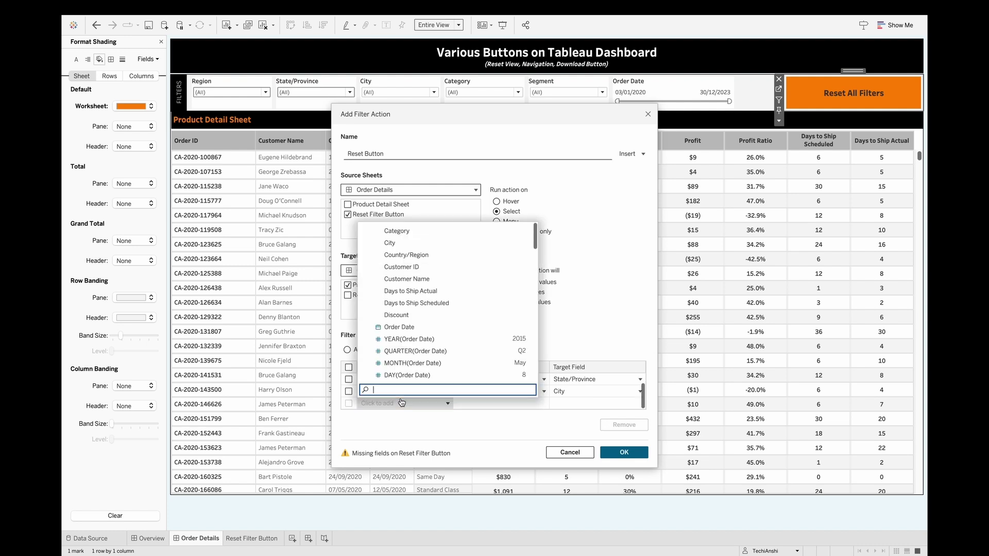
text(categ)
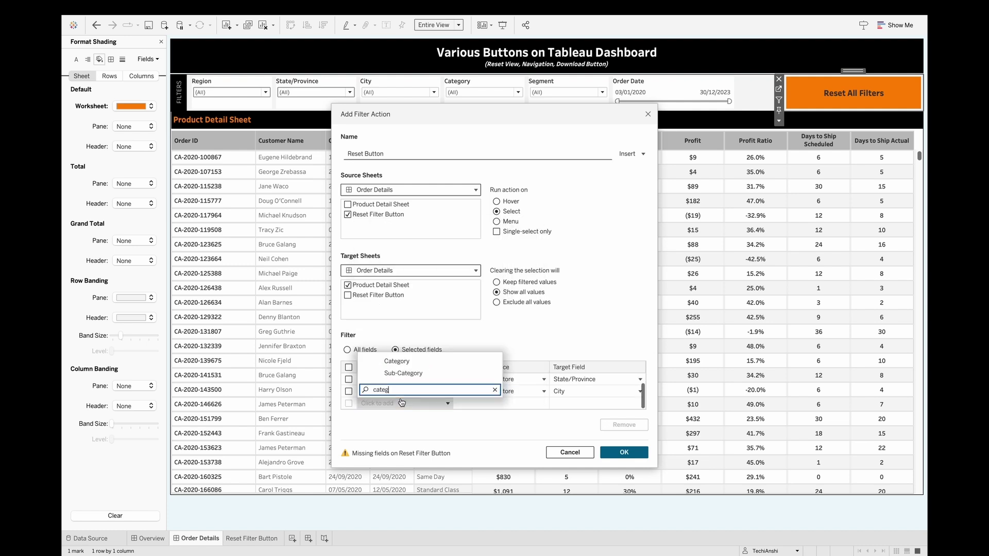
click(397, 361)
- Add Segment and Order Date to the Reset Button action's filter fields and save the dashboard actions
scroll(390, 395, down, 1)
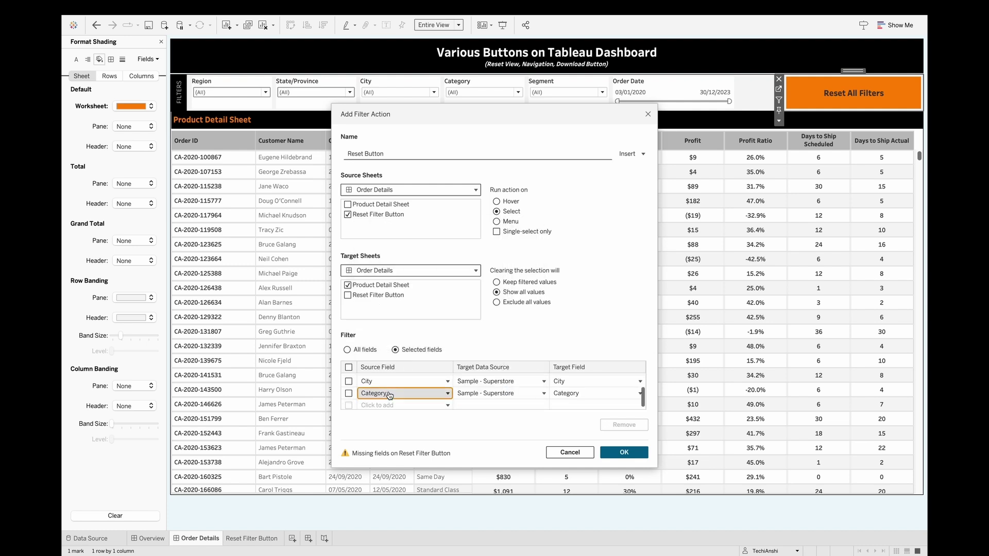
click(391, 405)
text(se)
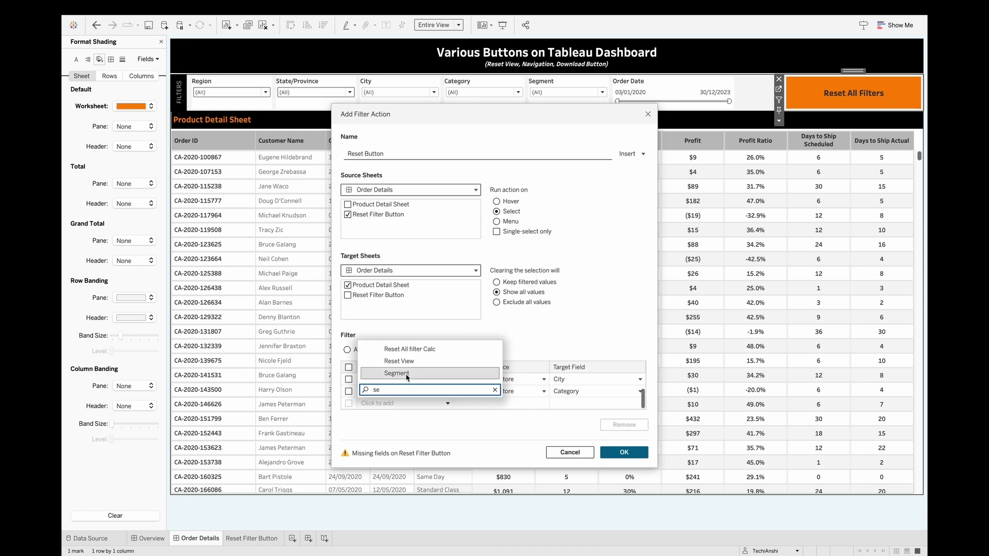
click(406, 373)
scroll(401, 405, down, 1)
click(401, 404)
text(order da)
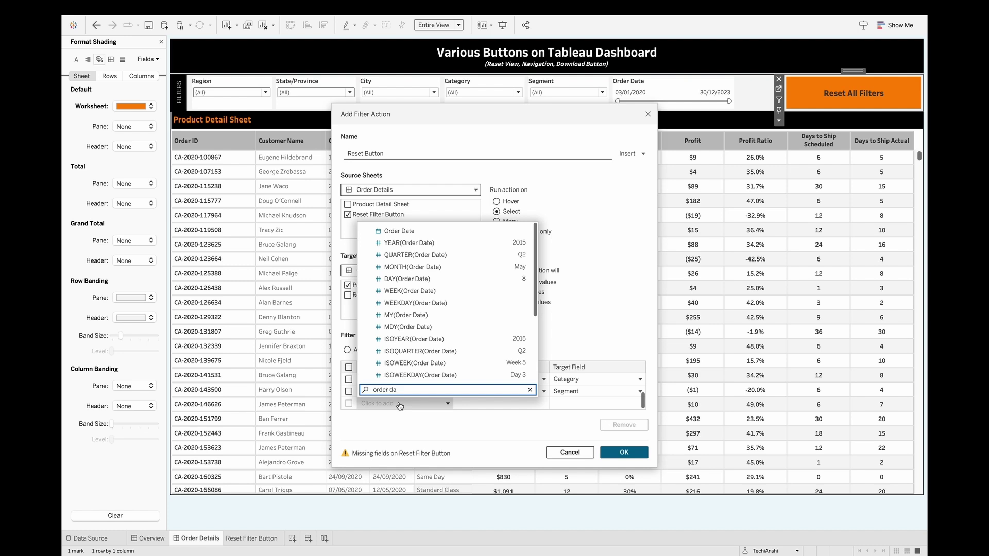
click(411, 230)
scroll(511, 395, down, 1)
scroll(511, 395, up, 4)
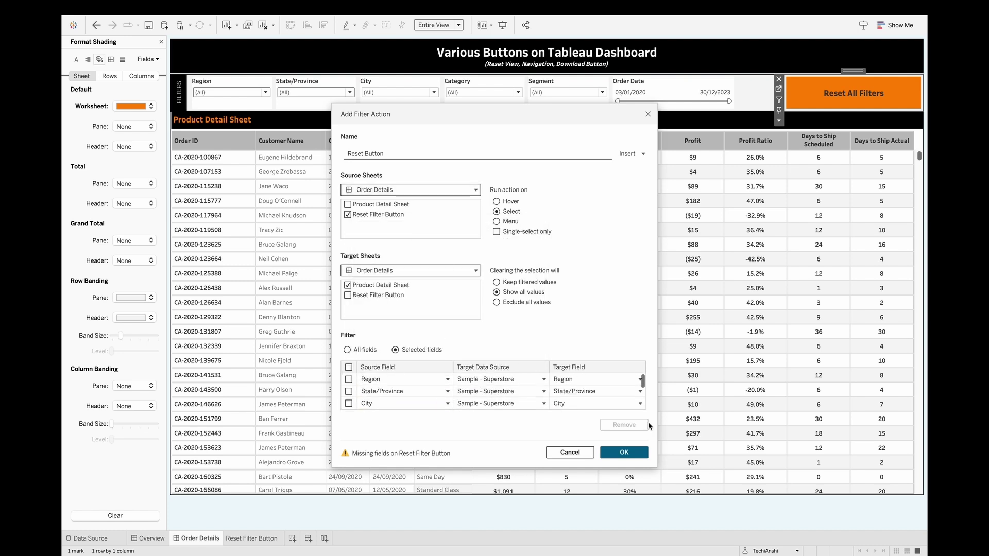
click(633, 456)
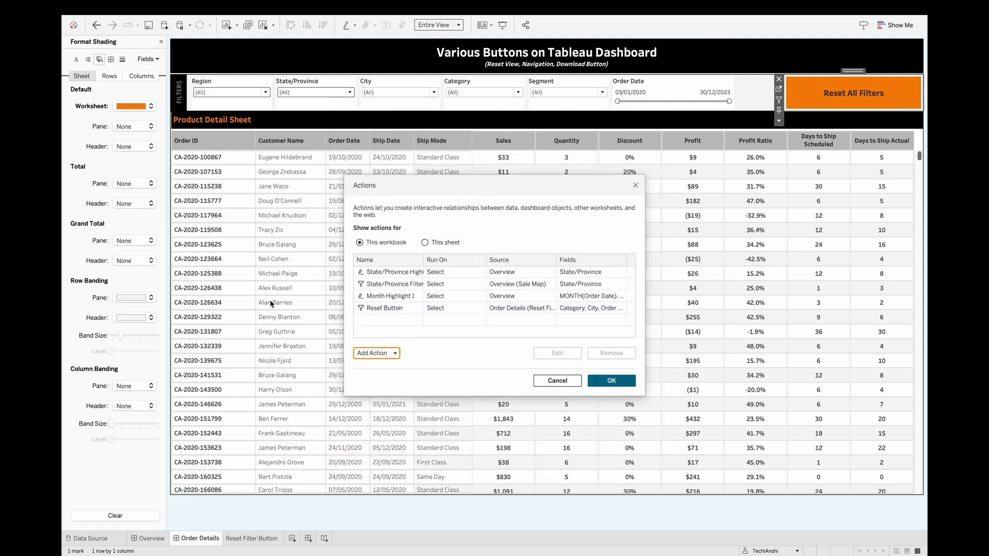
click(611, 380)
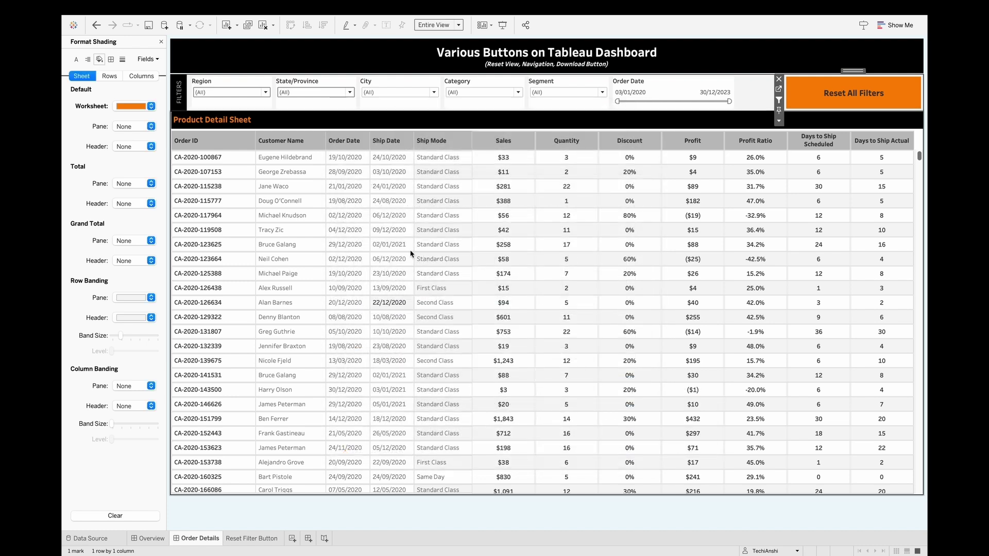
- Test the Reset All Filters button by excluding Furniture from the Category filter and resetting
click(474, 93)
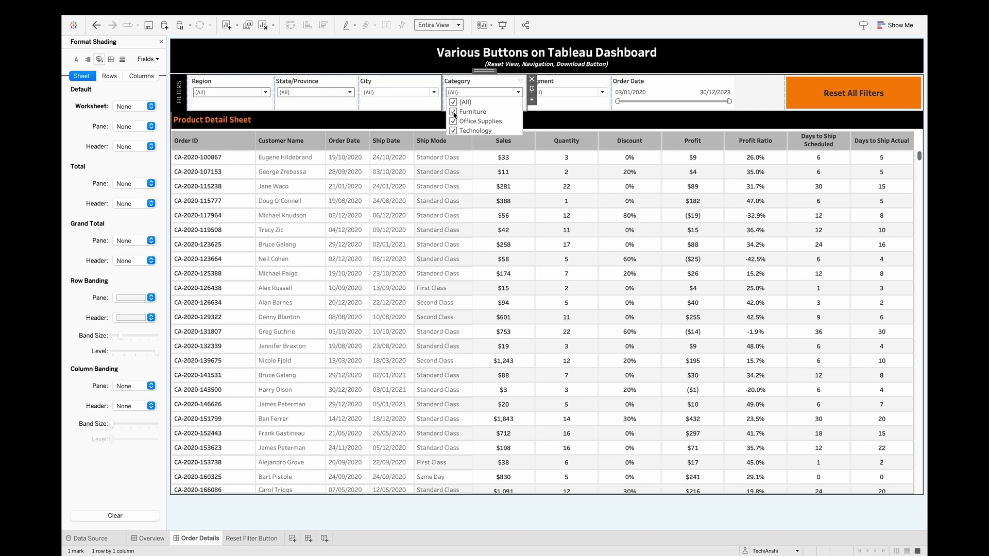
click(458, 112)
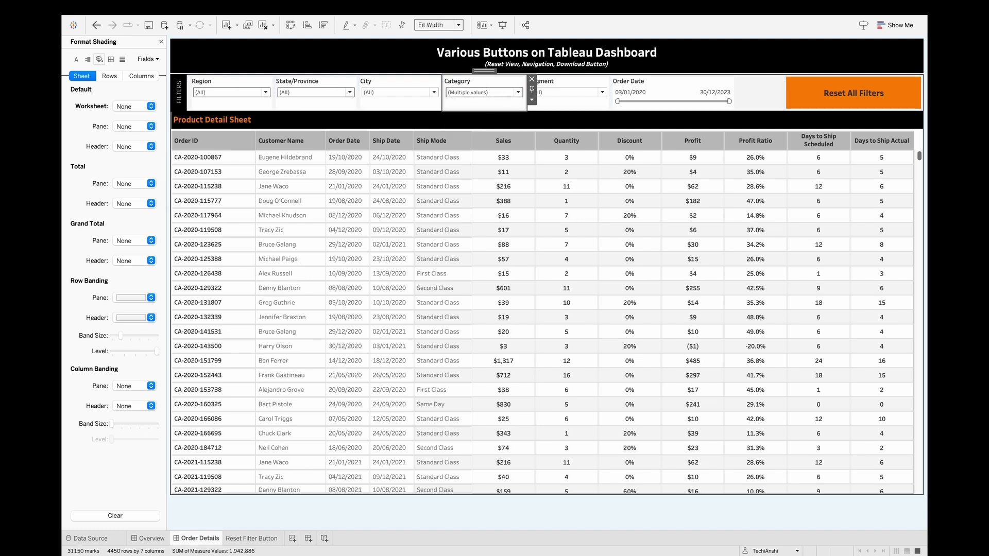
click(878, 96)
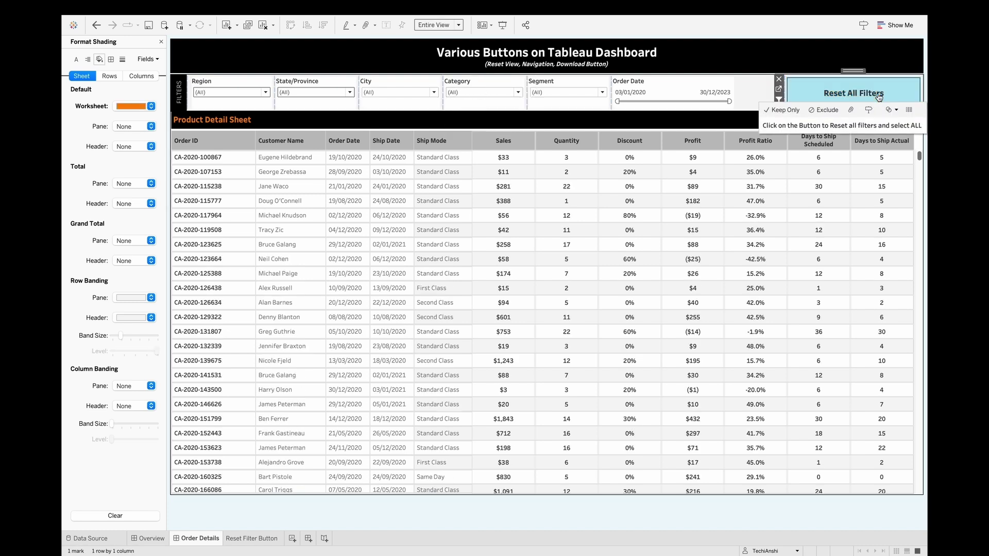
- Test the reset on the Order Date filter by moving its start to 20/01/2022 and using Reset All Filters
click(616, 103)
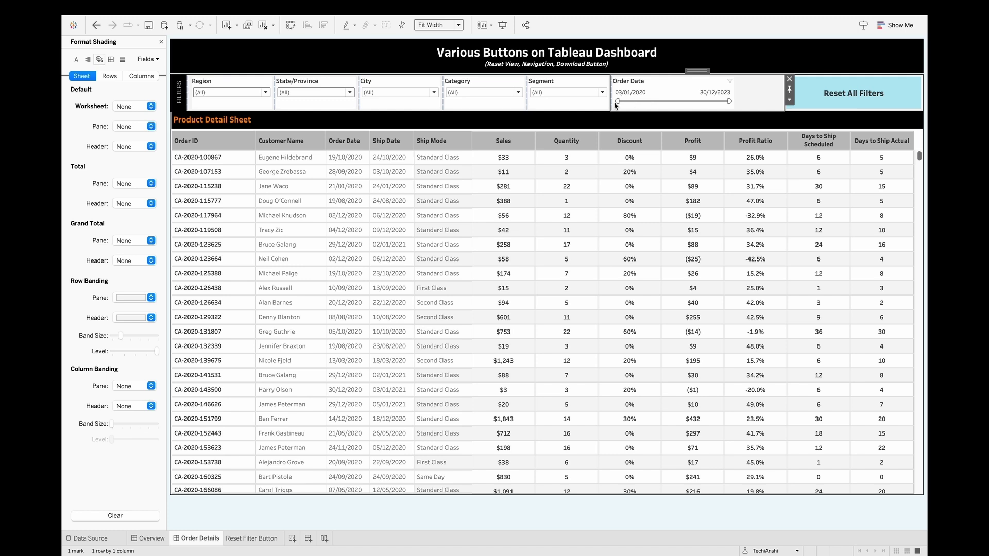
drag(618, 102, 673, 102)
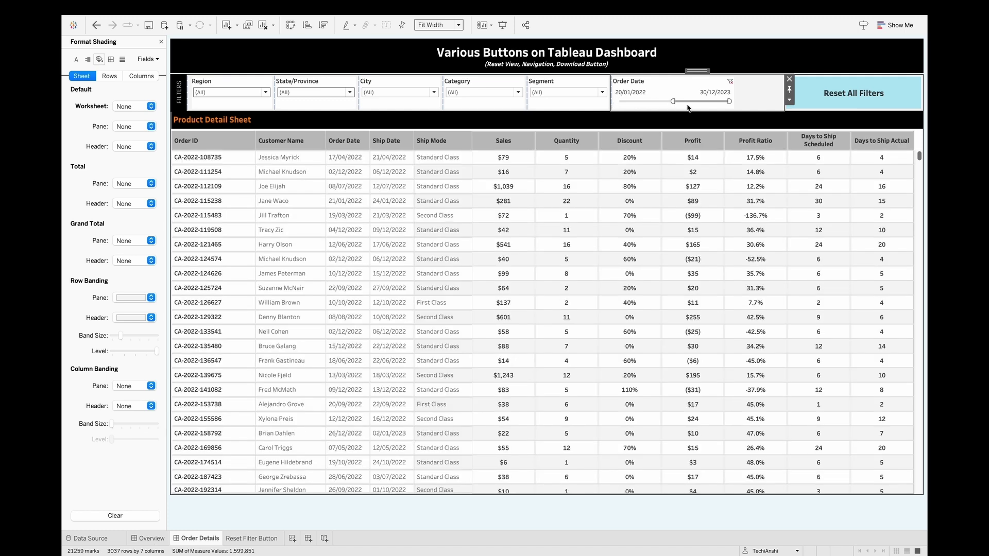
click(853, 95)
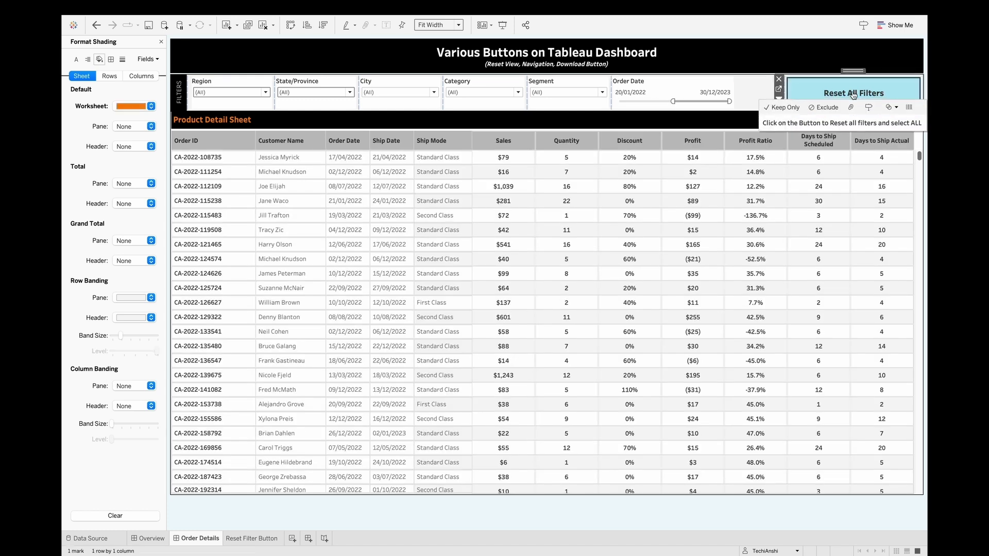
- Set the Order Date filter's start to 07/09/2021 and limit City to Albuquerque, Alexandria, Allen and Allentown
click(629, 101)
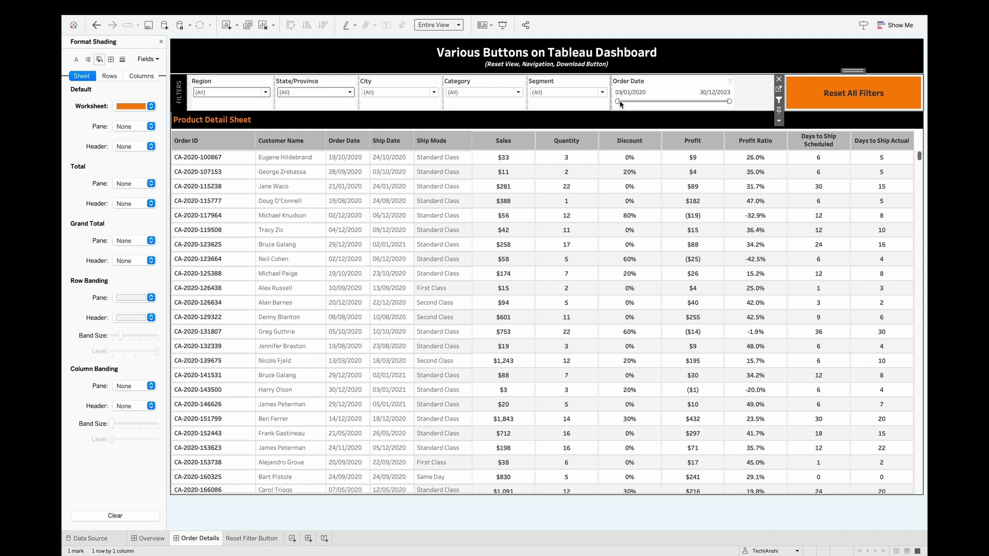
drag(618, 102, 662, 101)
click(402, 96)
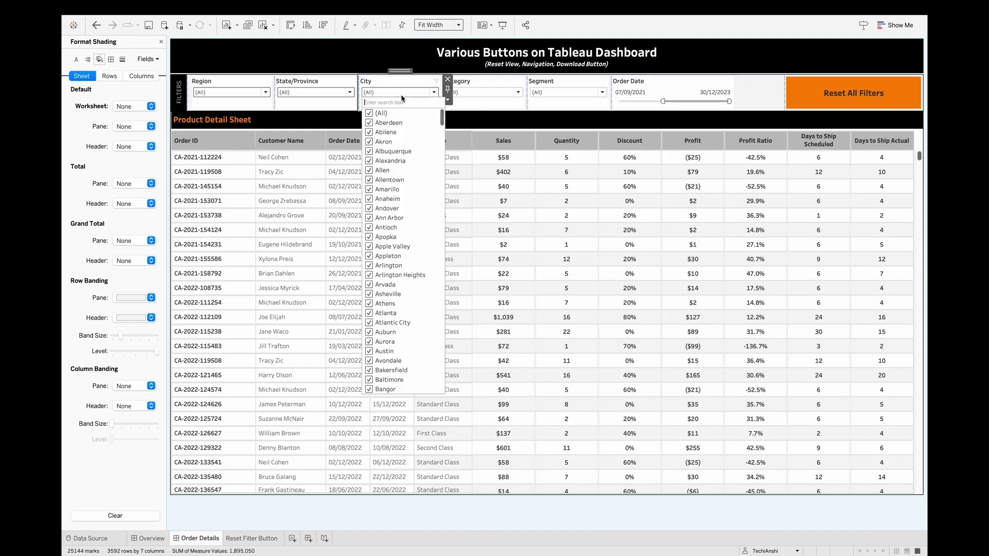
click(369, 113)
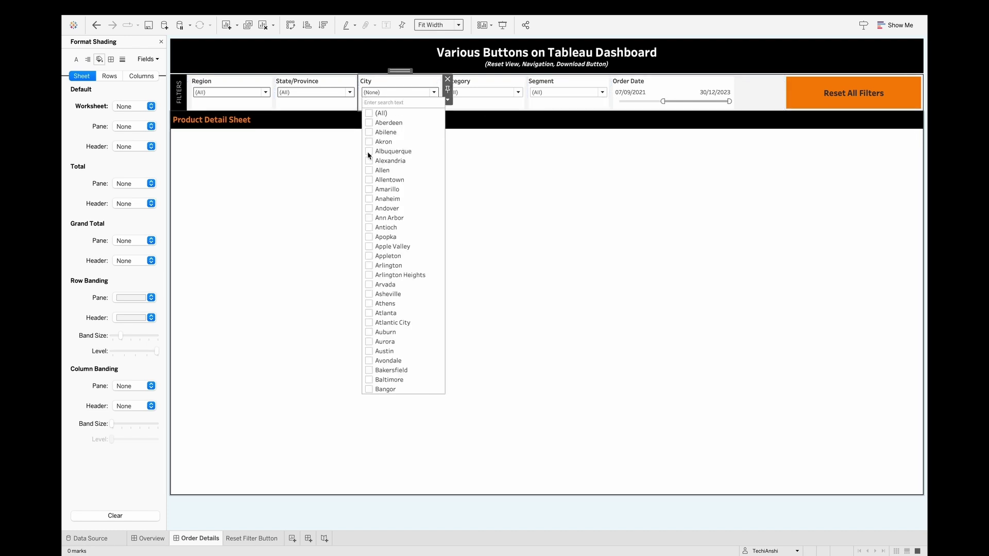
click(369, 151)
click(369, 161)
click(369, 170)
click(369, 180)
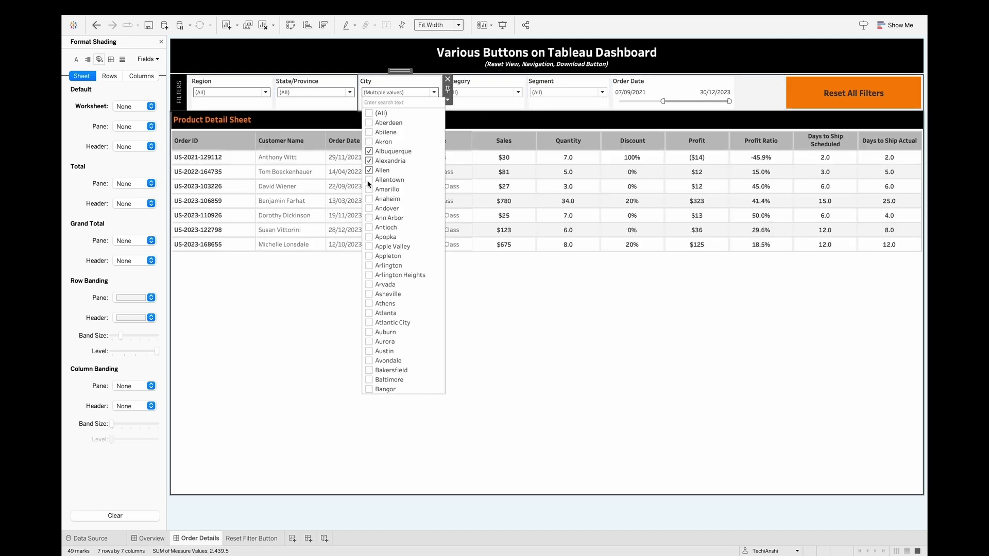
- Exclude New Mexico from the State/Province filter
click(319, 94)
click(319, 94)
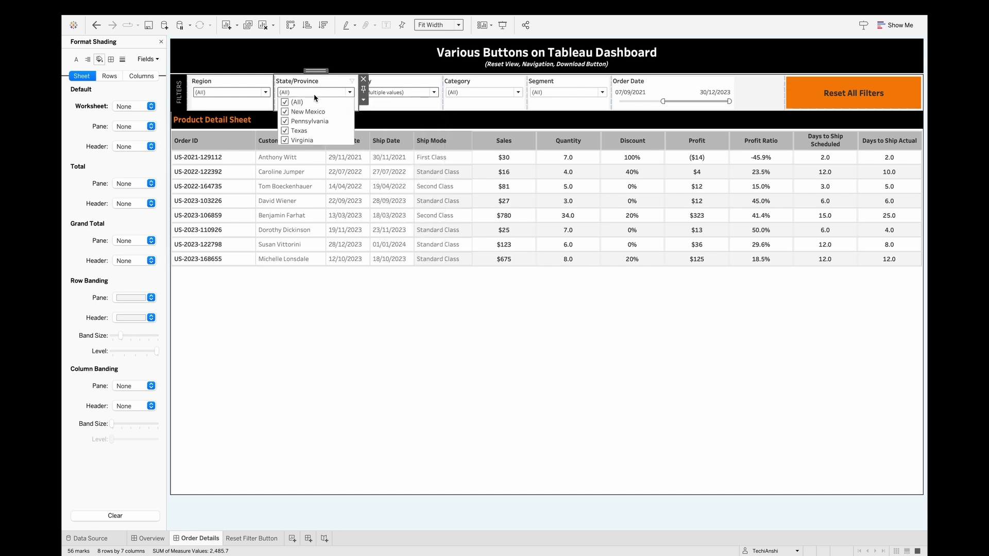
click(285, 111)
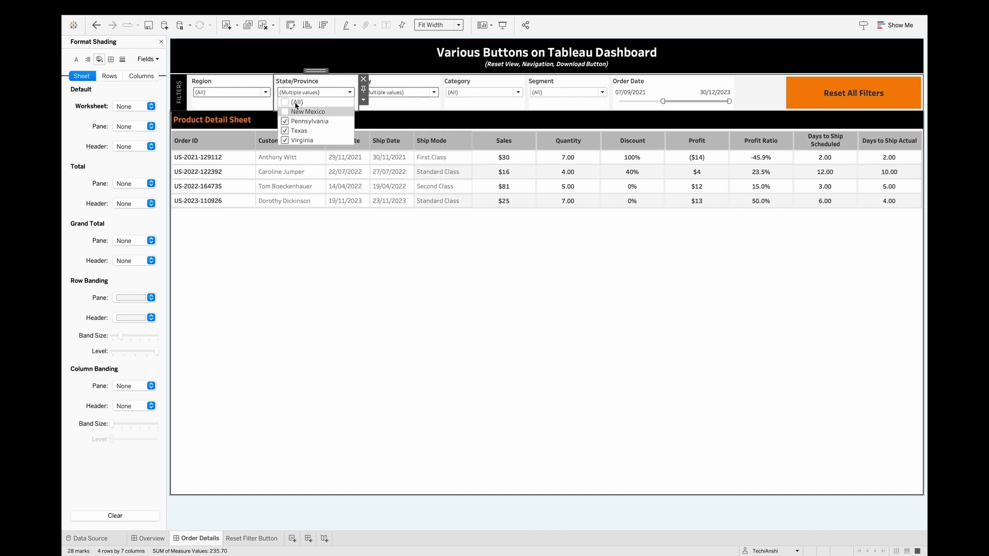
- Reset all the applied filters with the Reset All Filters button and go to the button's source worksheet
click(861, 100)
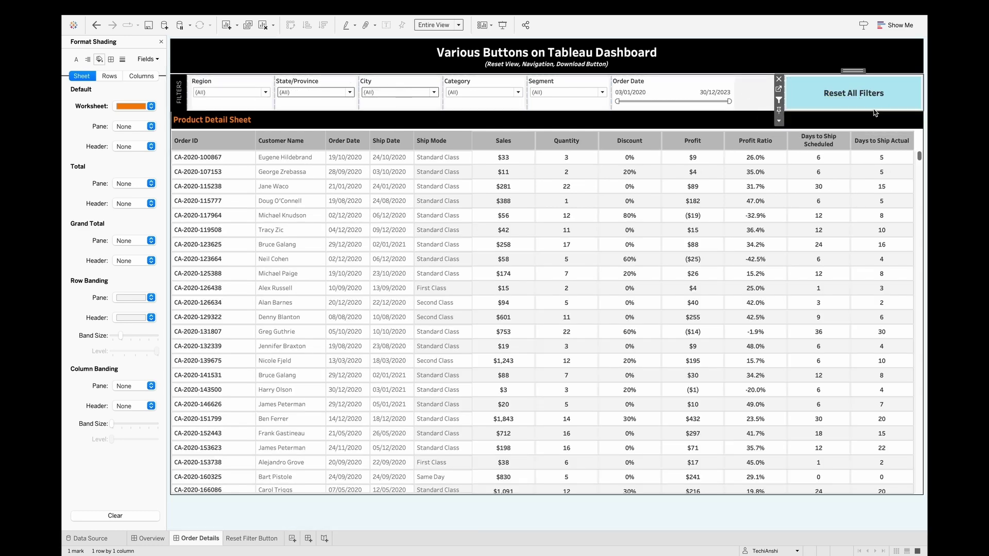
click(779, 121)
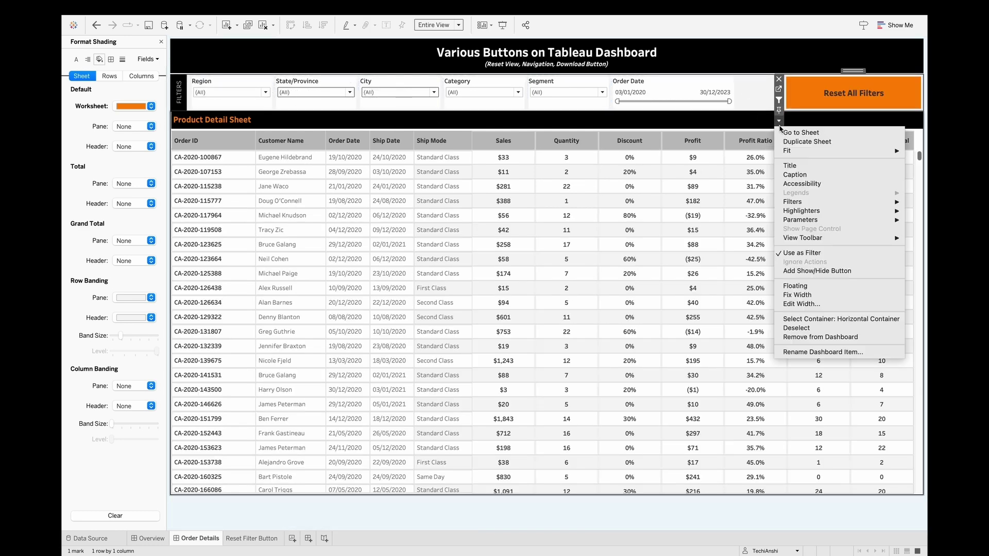
click(790, 134)
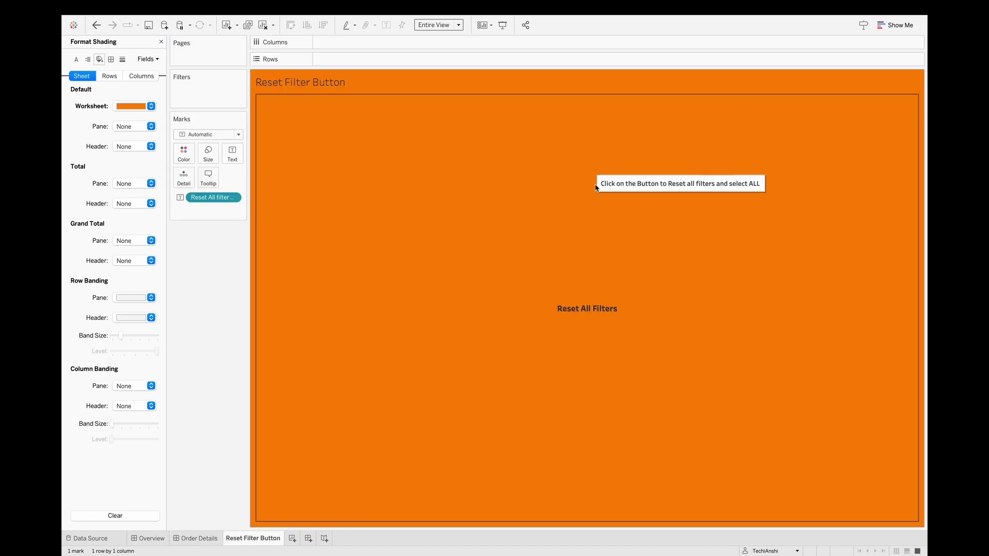
- Try the Circle mark type for the Reset Filter Button sheet
mouse_move(62, 28)
click(232, 134)
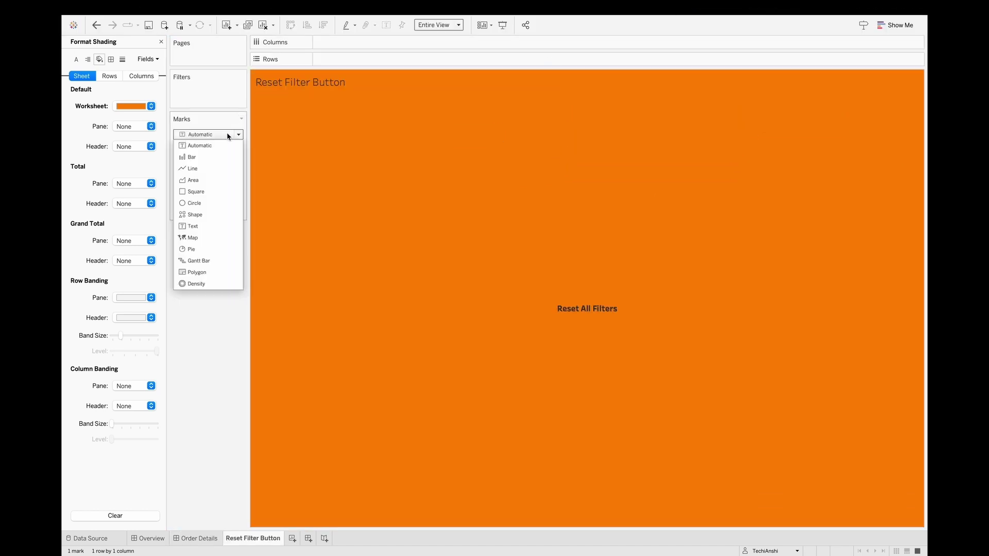
click(184, 203)
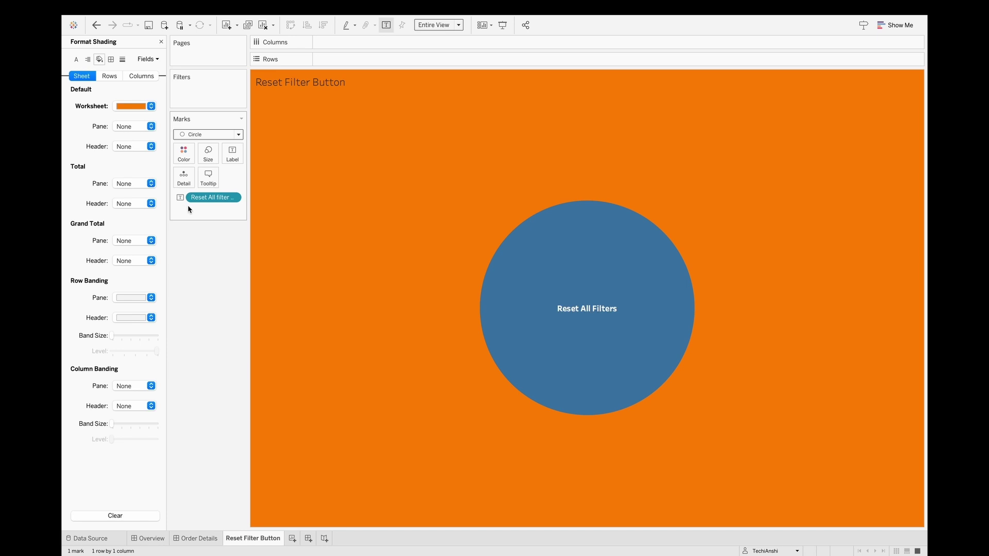
- Change the mark type to Shape and add a copy of the Reset All filter Calc field to Shape
click(206, 134)
click(195, 214)
drag(208, 197, 231, 181)
- Assign the blue circular-arrow icon from the zoom shape palette to the Reset Filters item
click(232, 177)
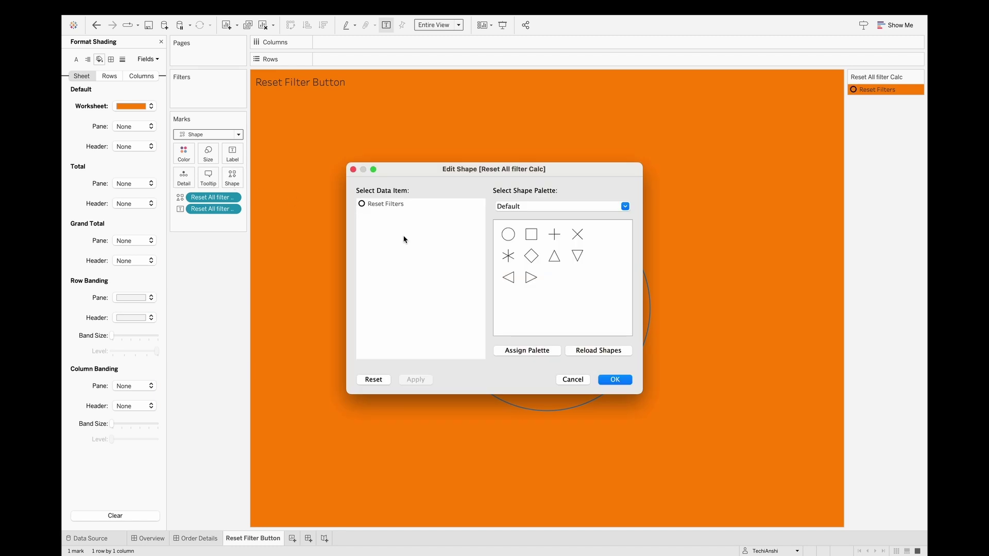
click(555, 208)
click(542, 207)
click(392, 206)
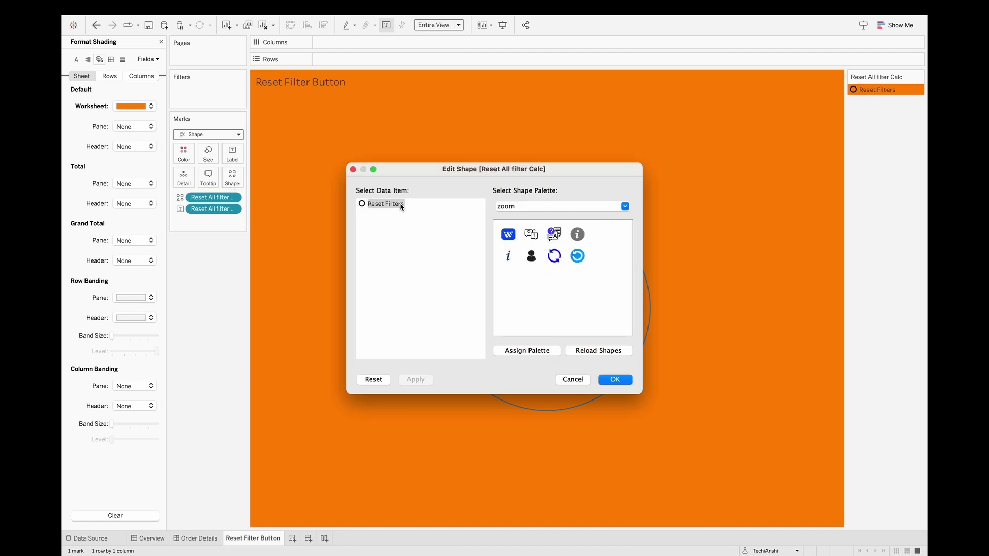
click(577, 256)
click(607, 384)
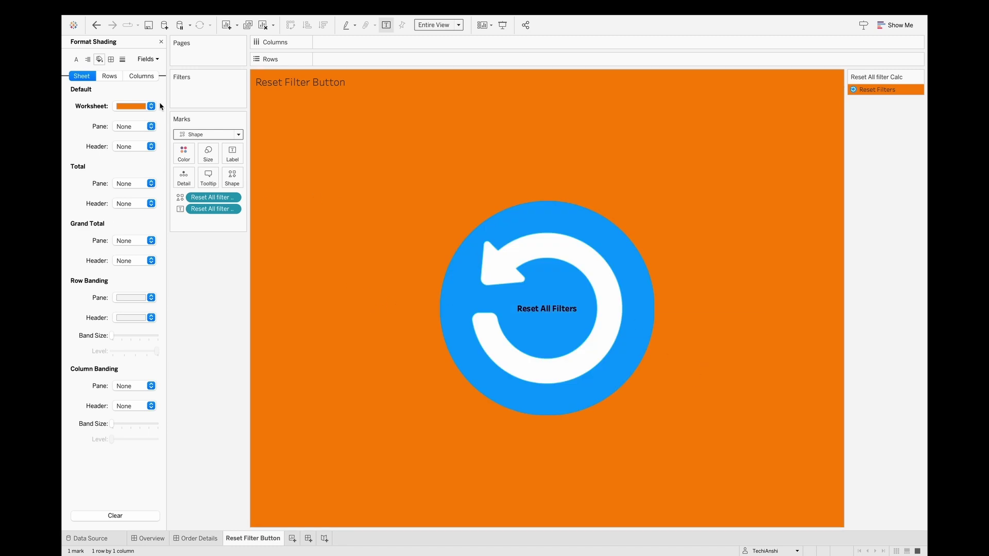
- Set the worksheet shading to None and remove the text label field from the reset icon
click(123, 106)
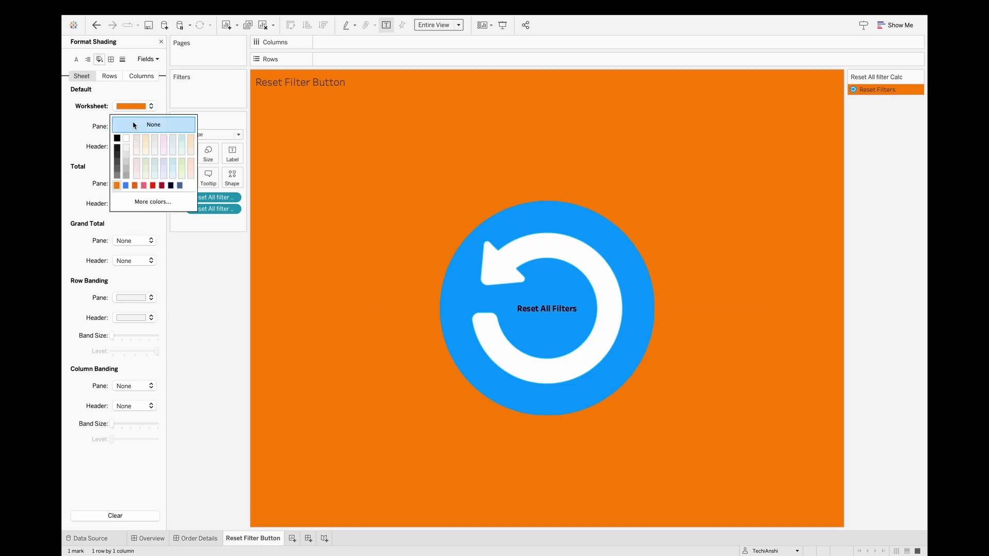
click(154, 124)
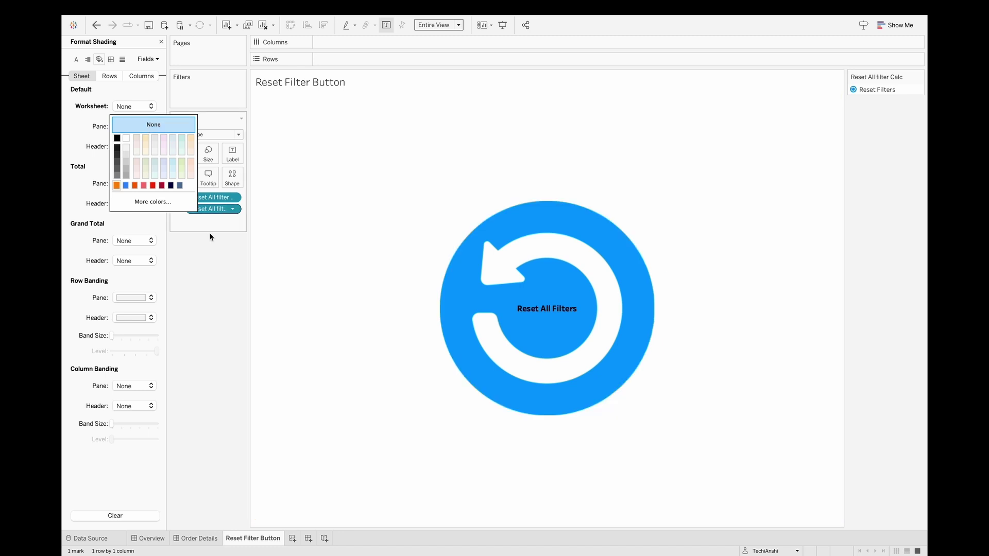
drag(211, 209, 217, 268)
- Test the reset icon on the Order Details dashboard by moving the Order Date start to 21/11/2021 and resetting
click(196, 538)
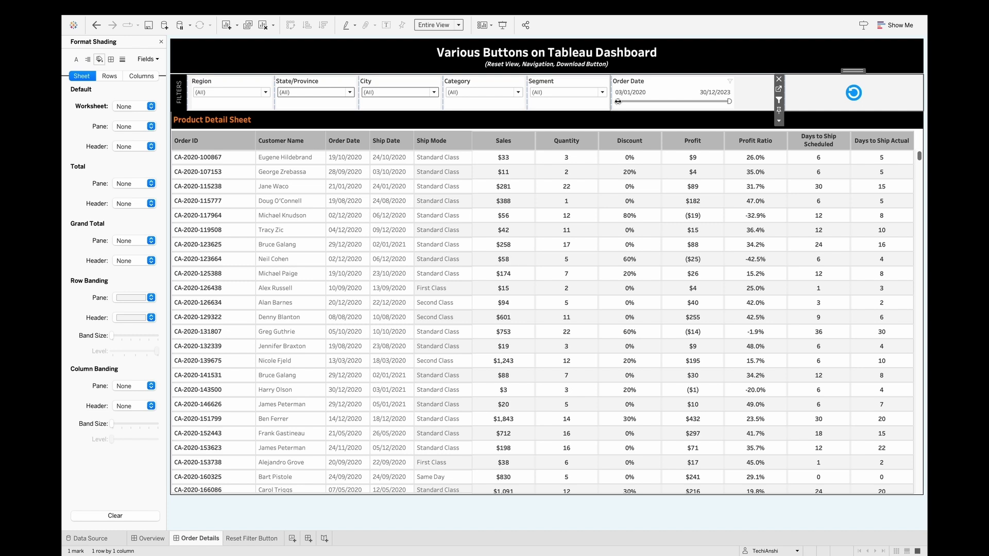
drag(617, 101, 668, 101)
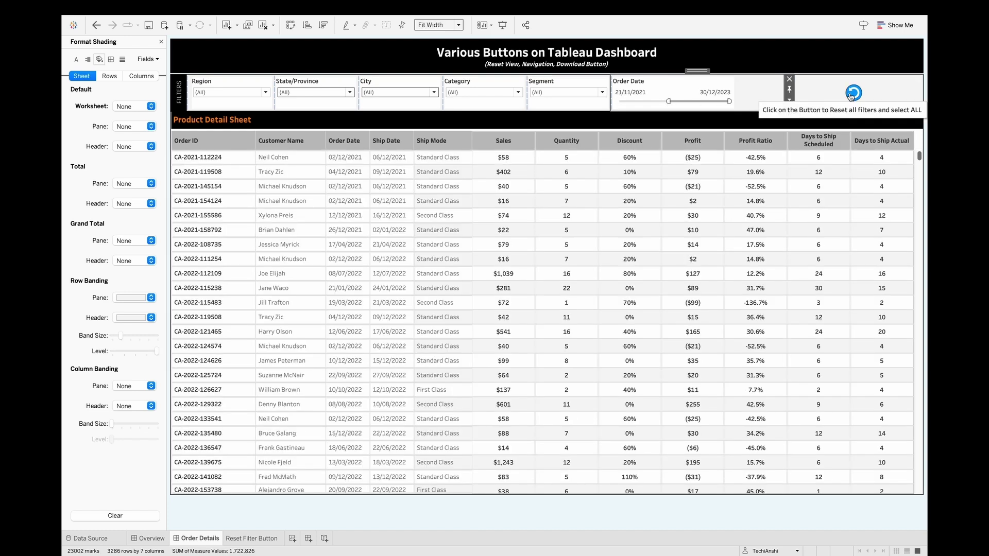
click(851, 96)
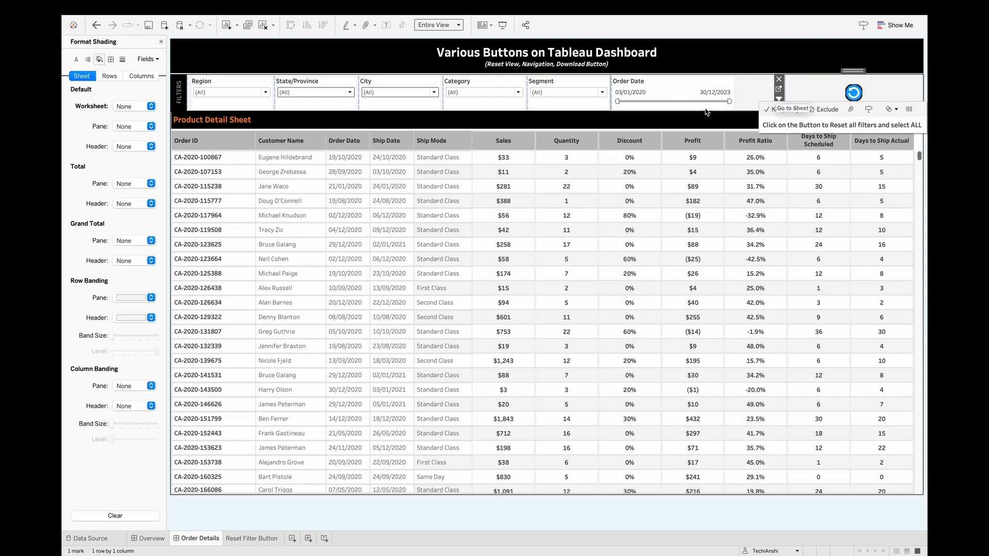
click(808, 88)
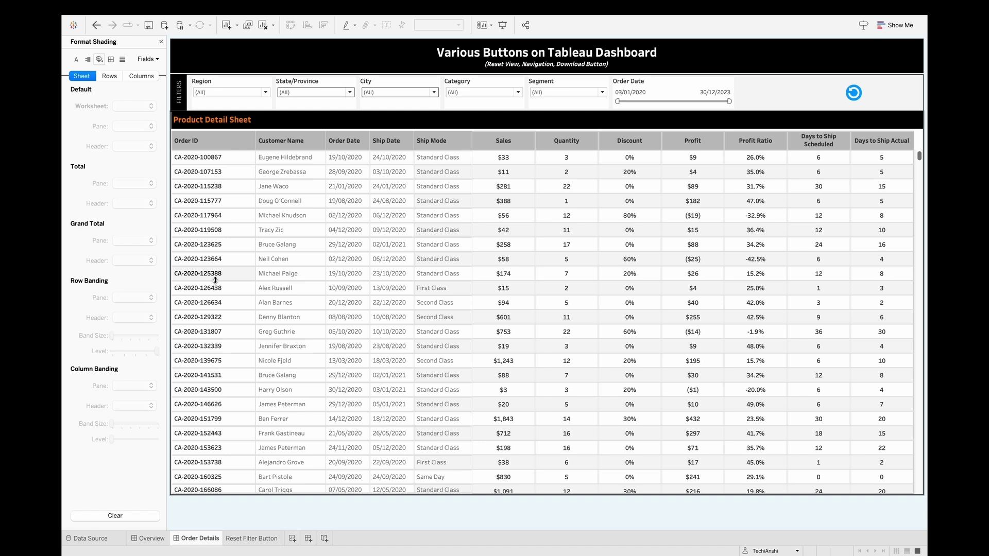
- Close the shading format settings and add a Download object below the Product Detail table
click(161, 42)
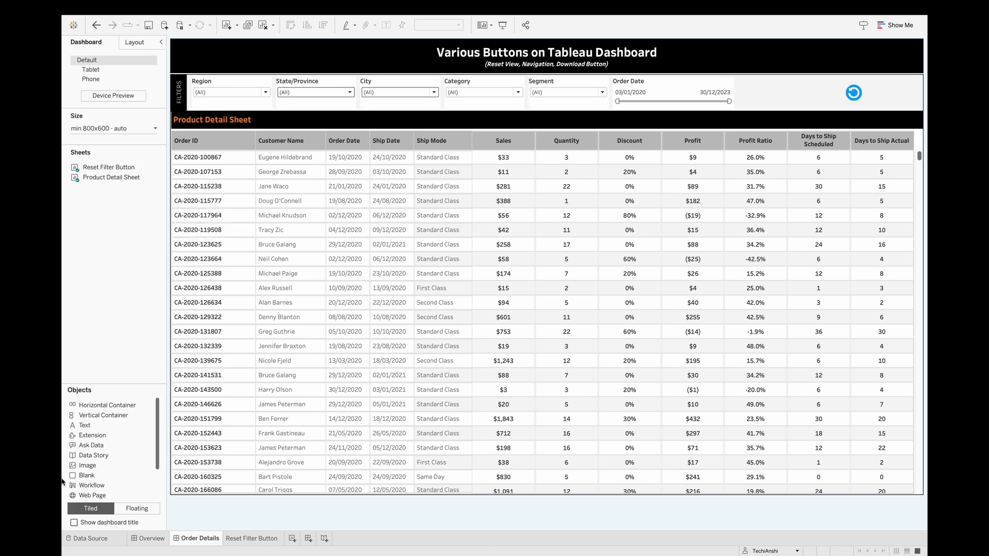
scroll(97, 486, down, 3)
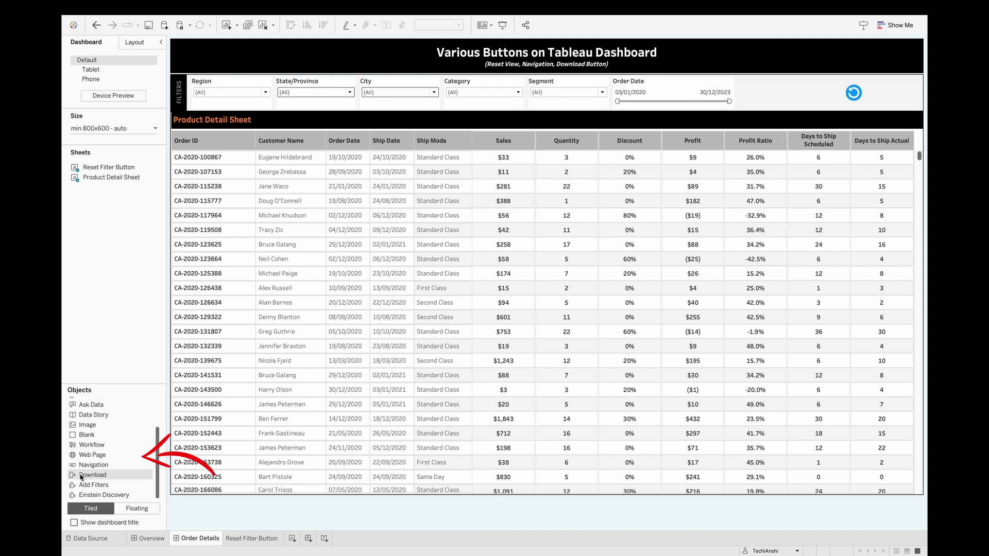
drag(81, 477, 791, 514)
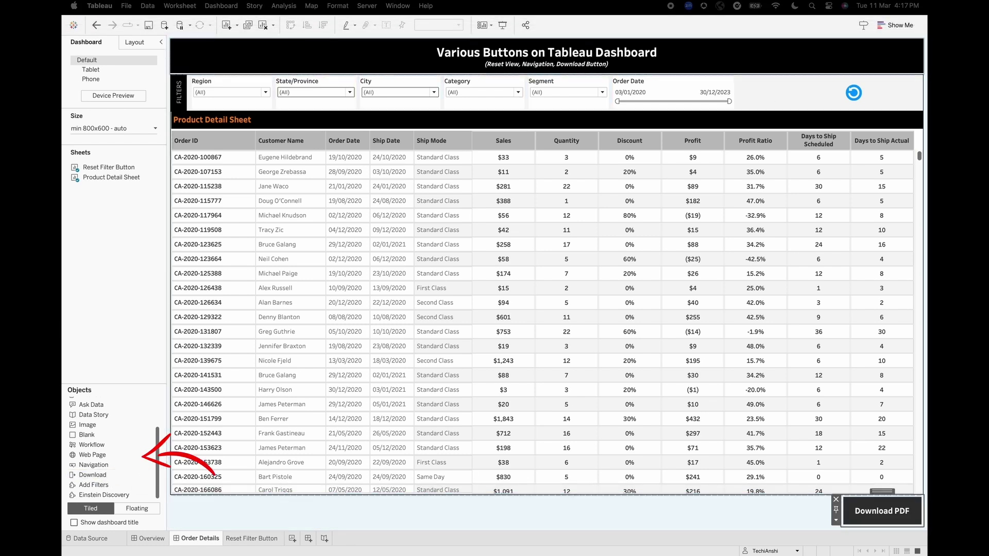
- Edit the download button so it exports to Crosstab
click(836, 520)
click(828, 449)
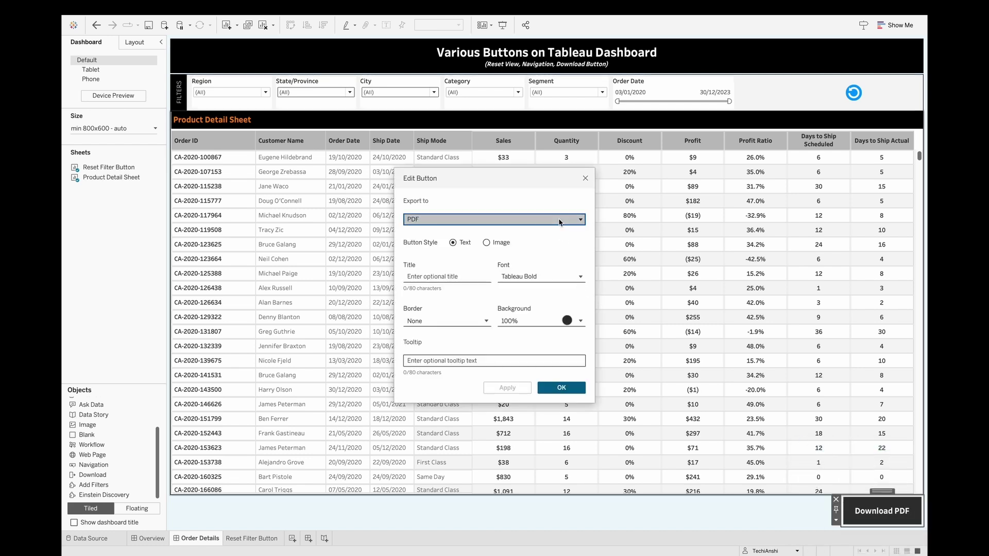
click(536, 220)
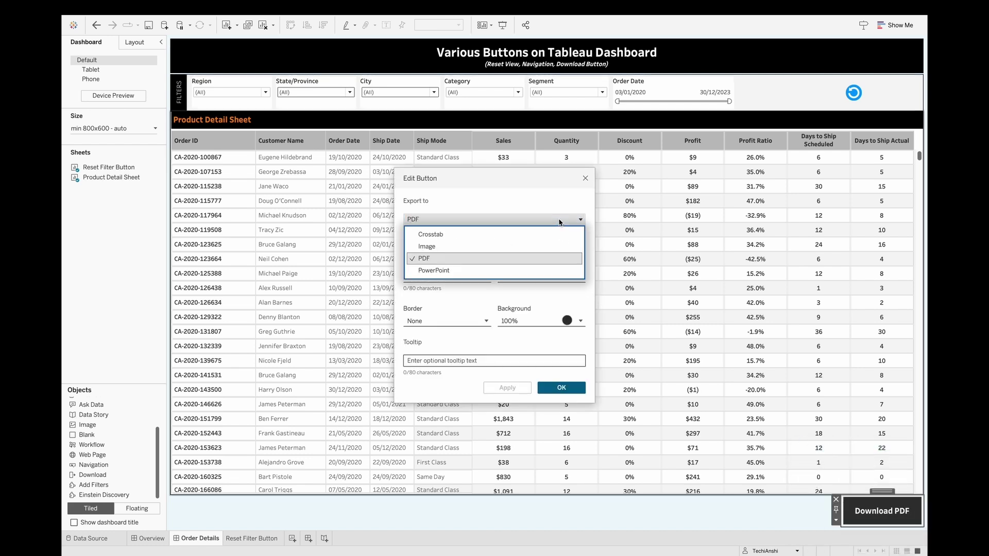
click(499, 235)
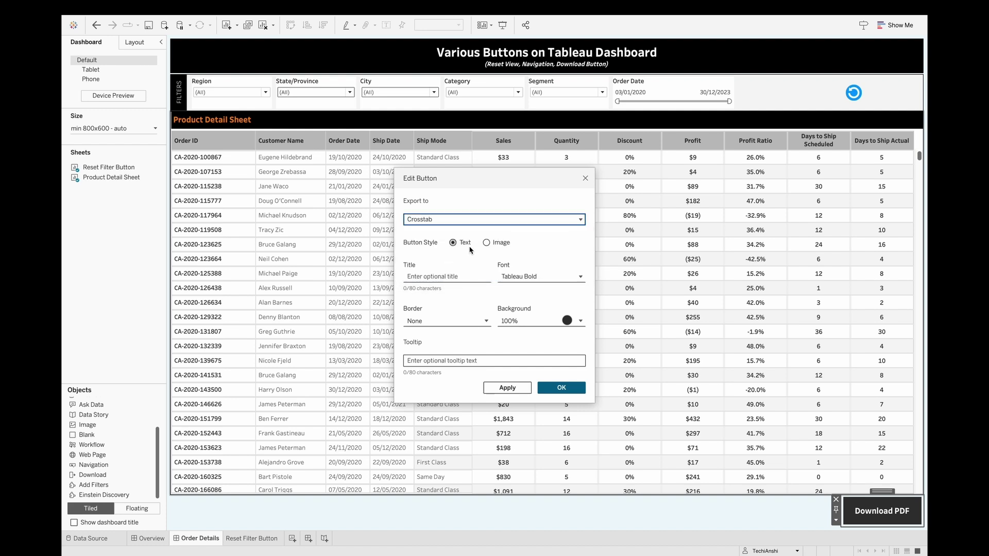
click(486, 243)
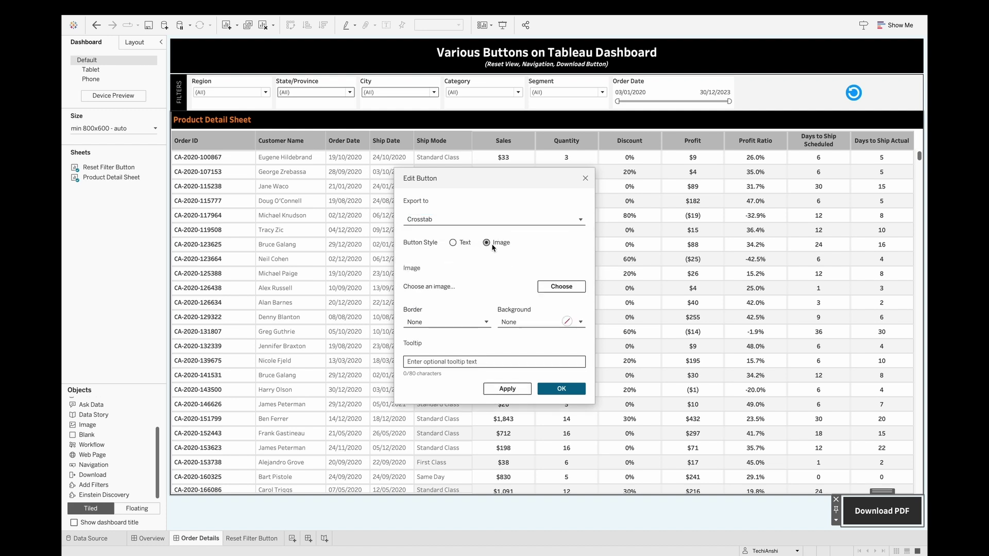
click(572, 290)
click(464, 244)
- Title the button "Download to Crosstab" and set its font to size 11 in orange
click(445, 277)
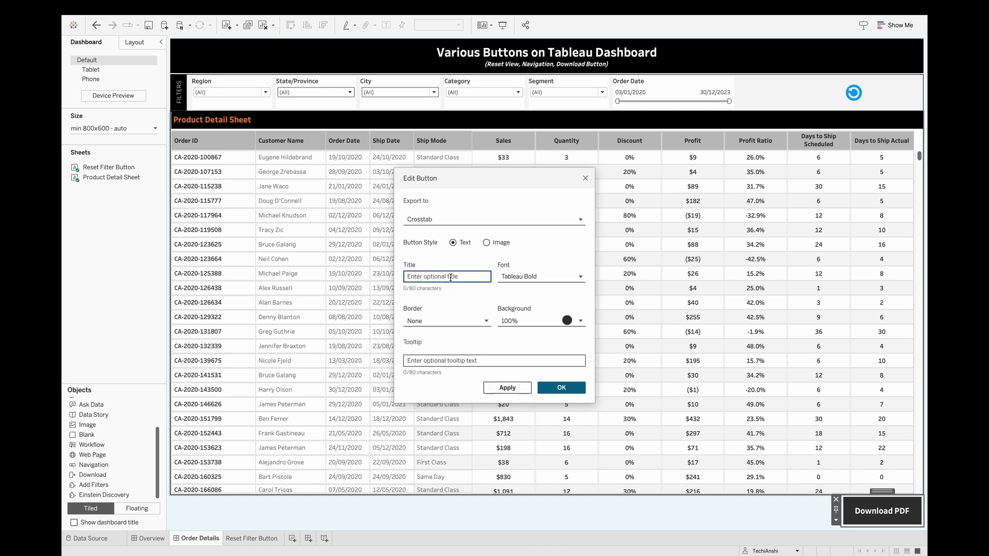
text(Download to Crosstab)
click(540, 277)
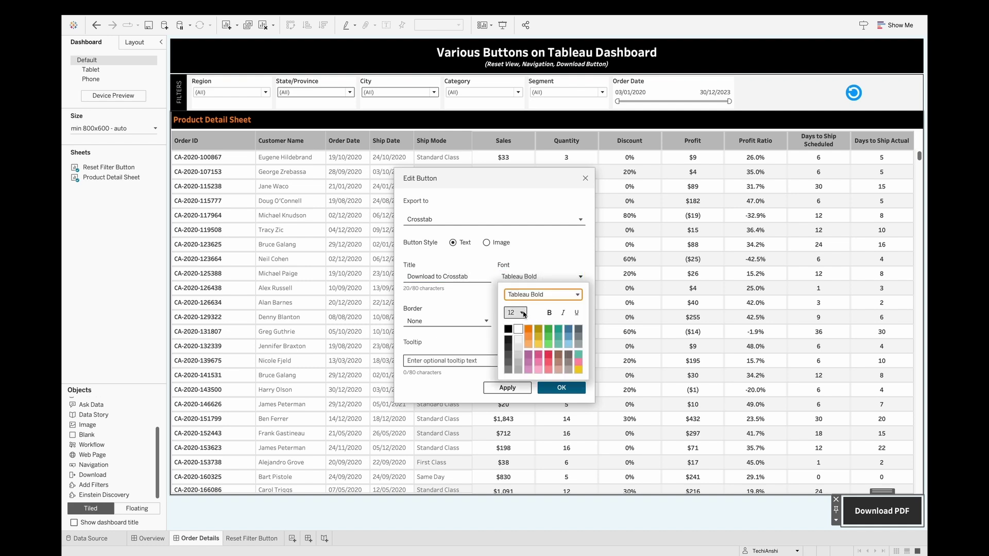
click(515, 312)
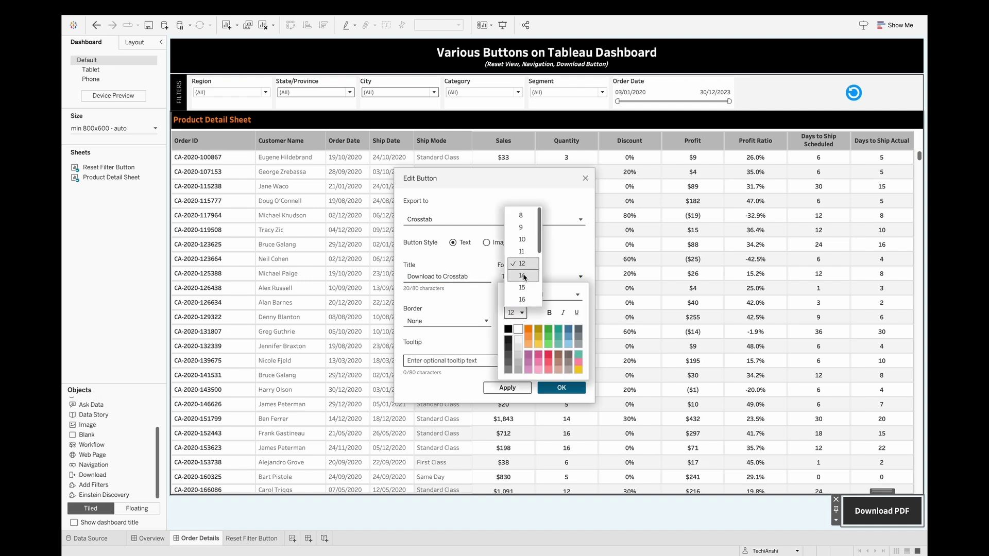
click(521, 251)
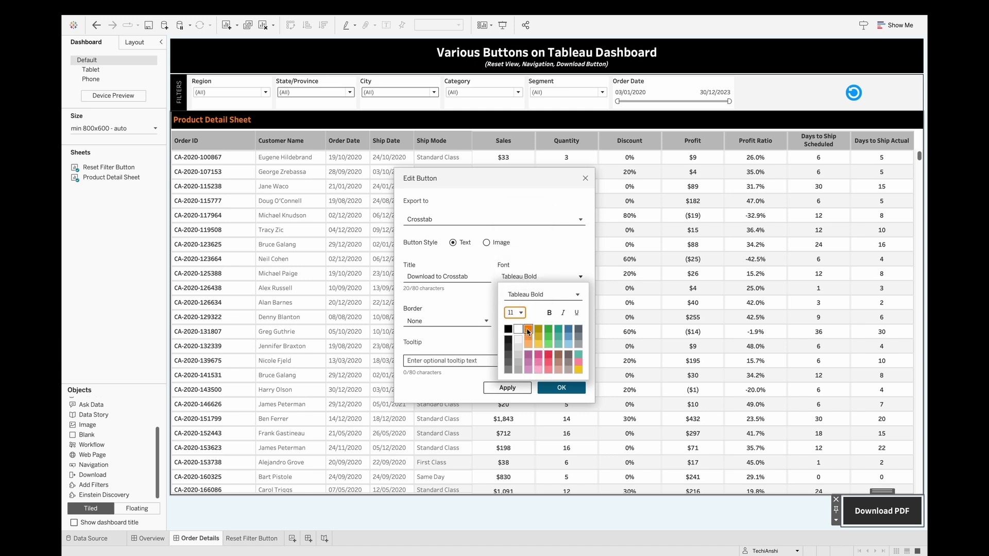
click(473, 304)
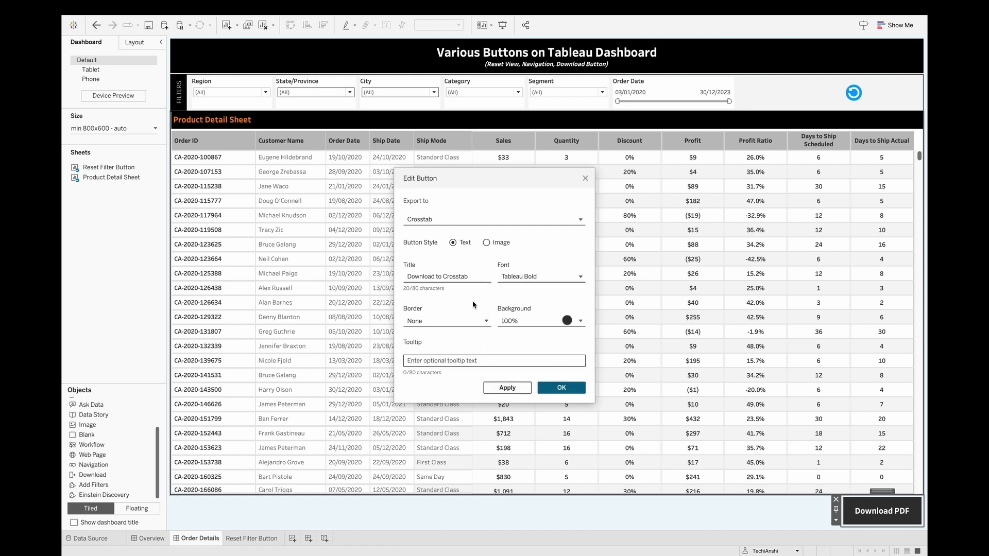
- Give the download button a thin solid-line border
click(439, 321)
click(446, 354)
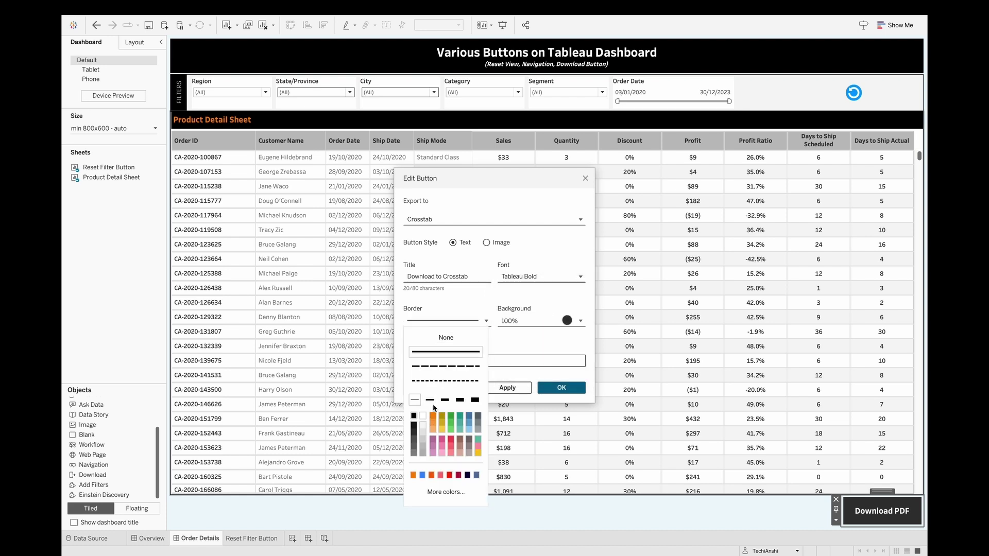
click(512, 336)
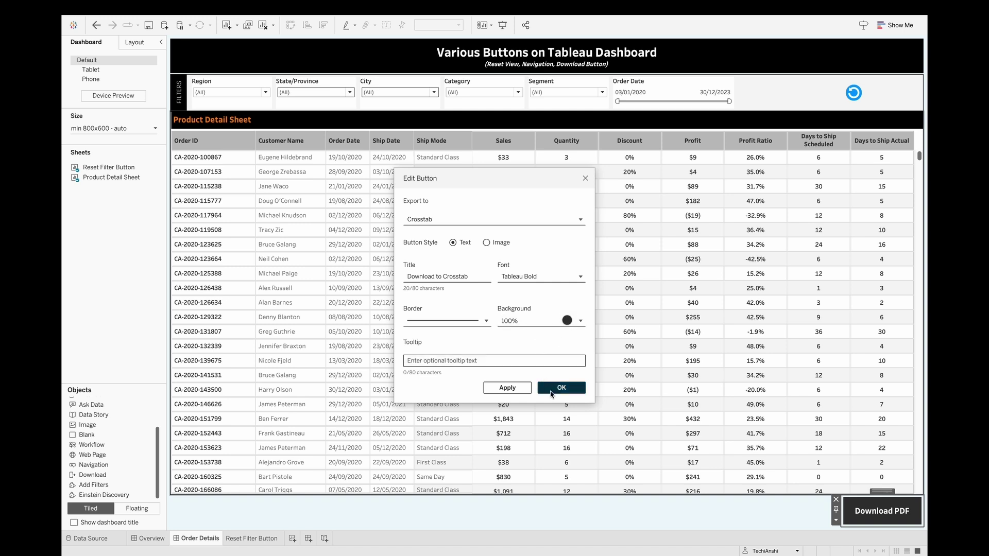
- Set the button's tooltip to "Click on this button to Download Crosstab" and widen the button to about 198 px
click(514, 360)
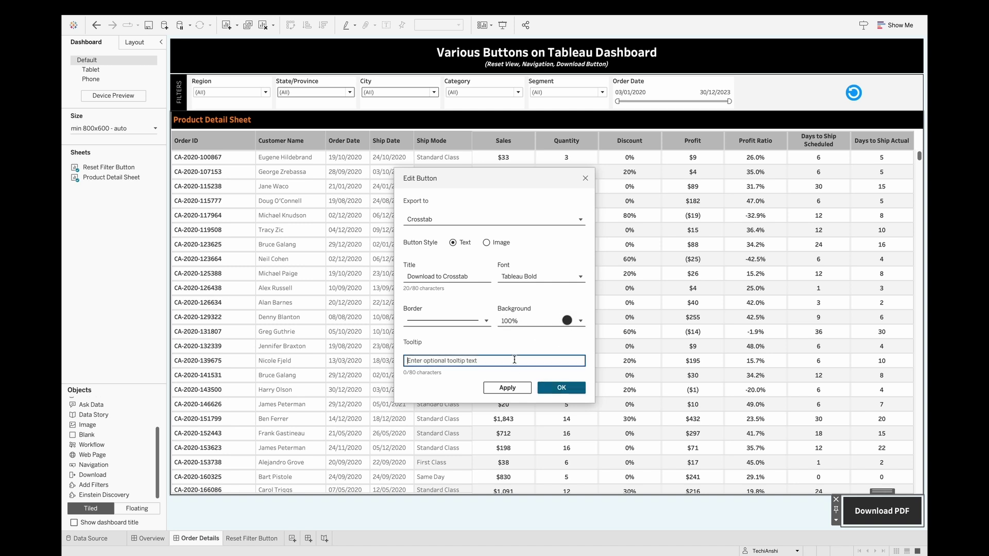
text(Click on this button t)
text(o Download Crosstab)
click(547, 390)
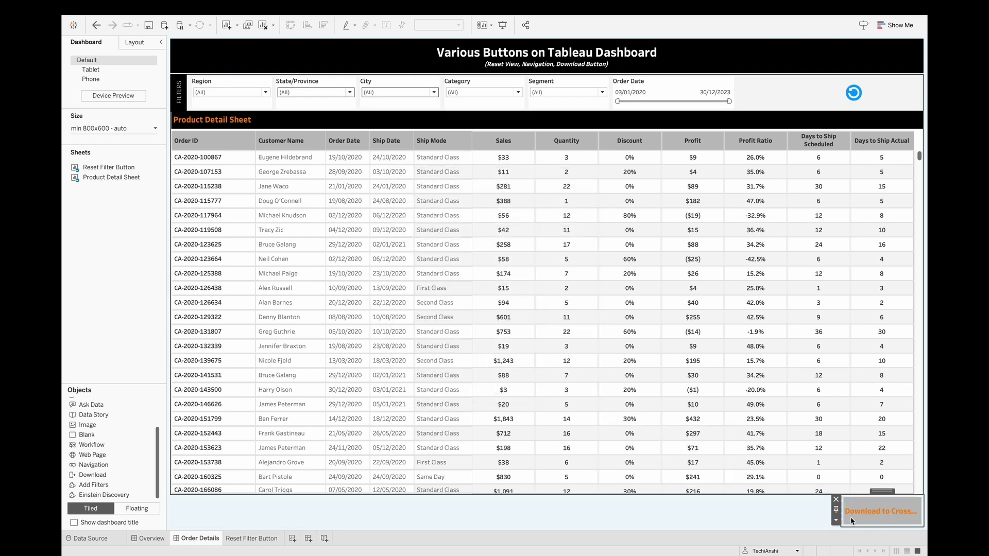
mouse_move(842, 516)
mouse_down()
mouse_move(810, 517)
mouse_move(823, 517)
mouse_up()
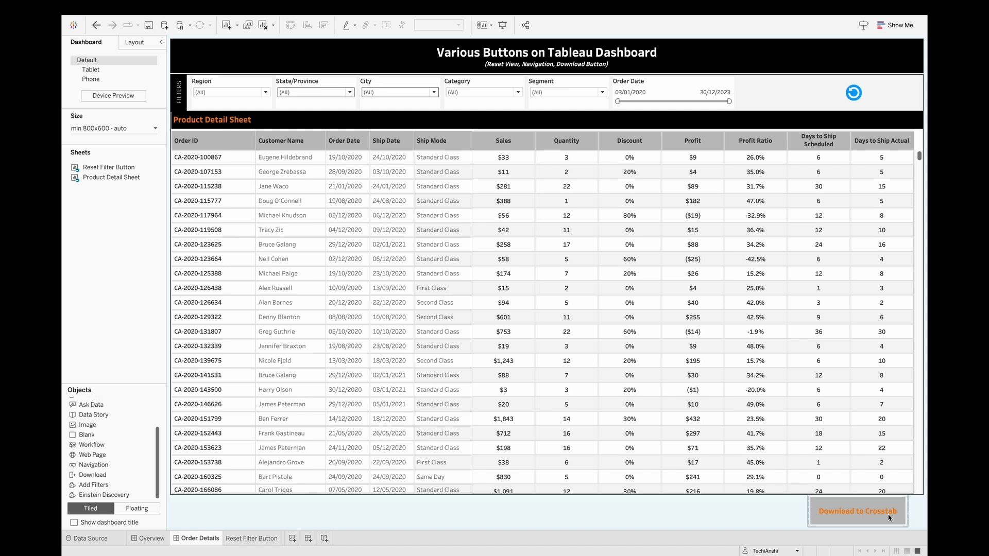
- Restyle the Download to Crosstab button with black text on a light gray background
right_click(873, 514)
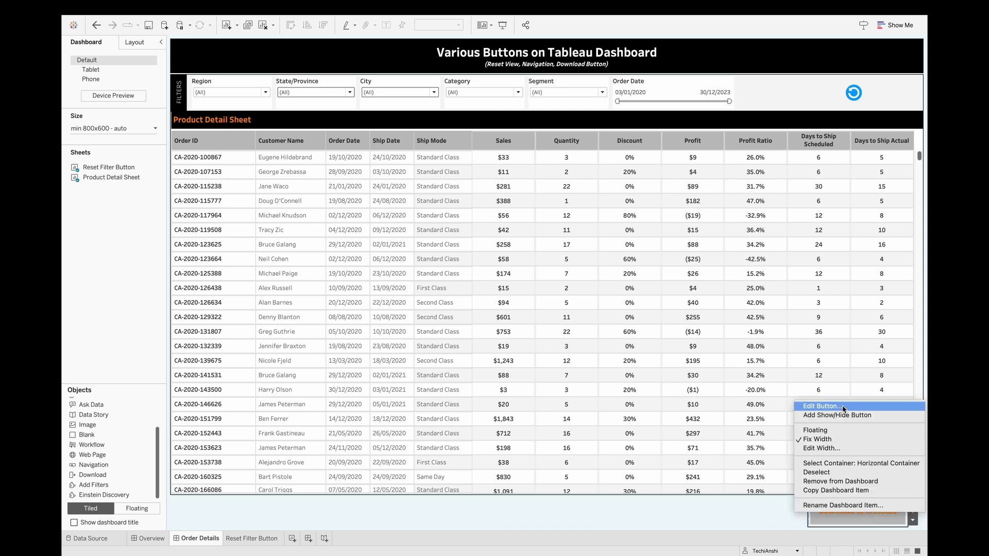
key(Escape)
click(857, 511)
right_click(858, 513)
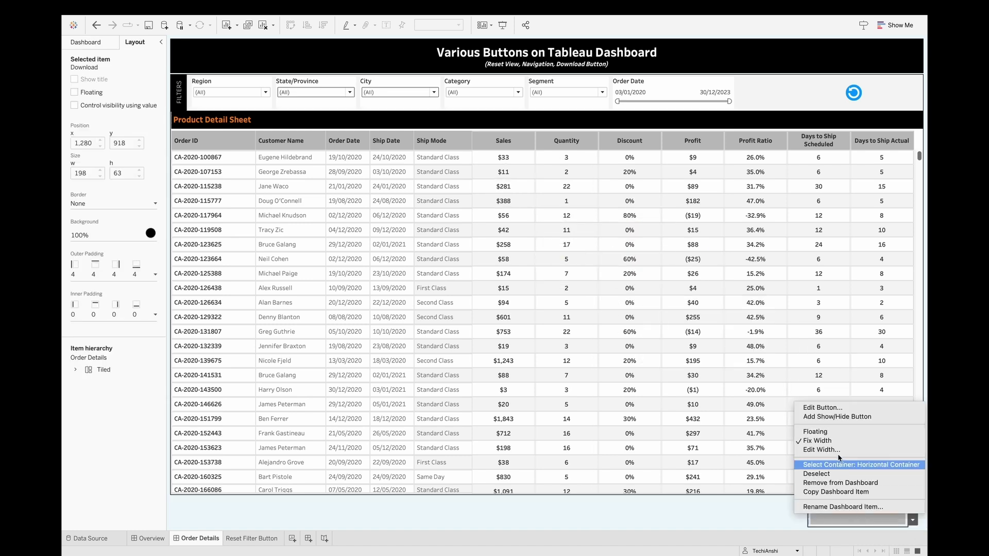
click(823, 408)
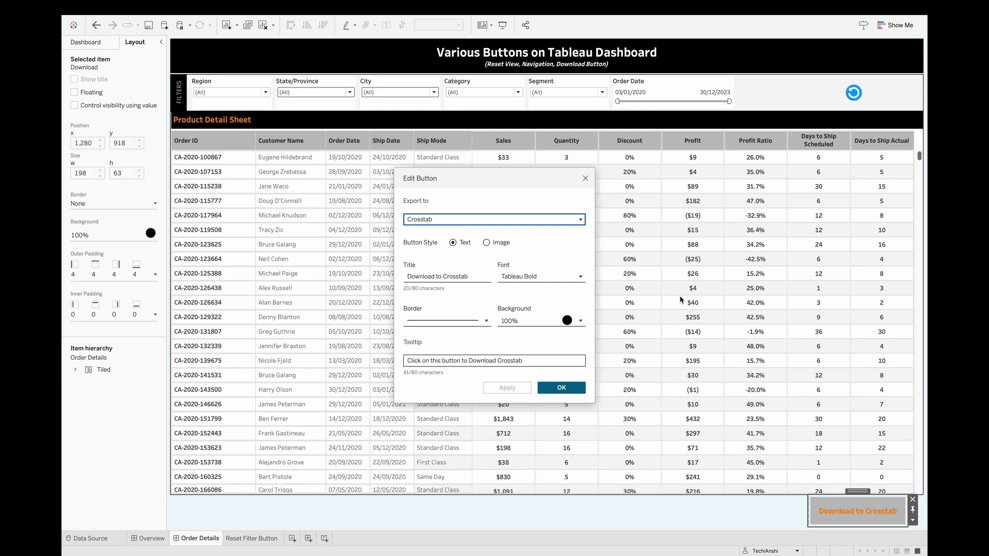
click(523, 277)
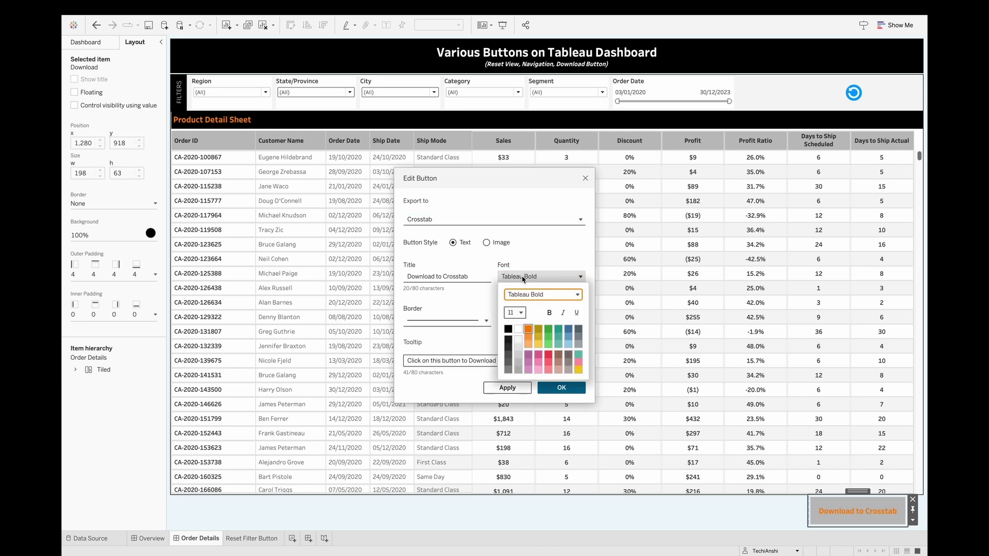
click(519, 333)
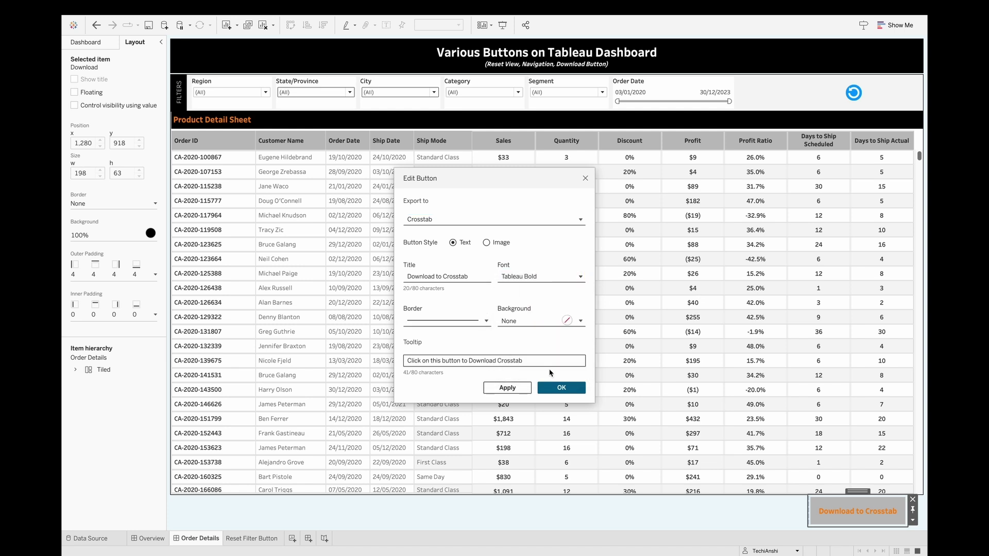
click(541, 277)
click(541, 277)
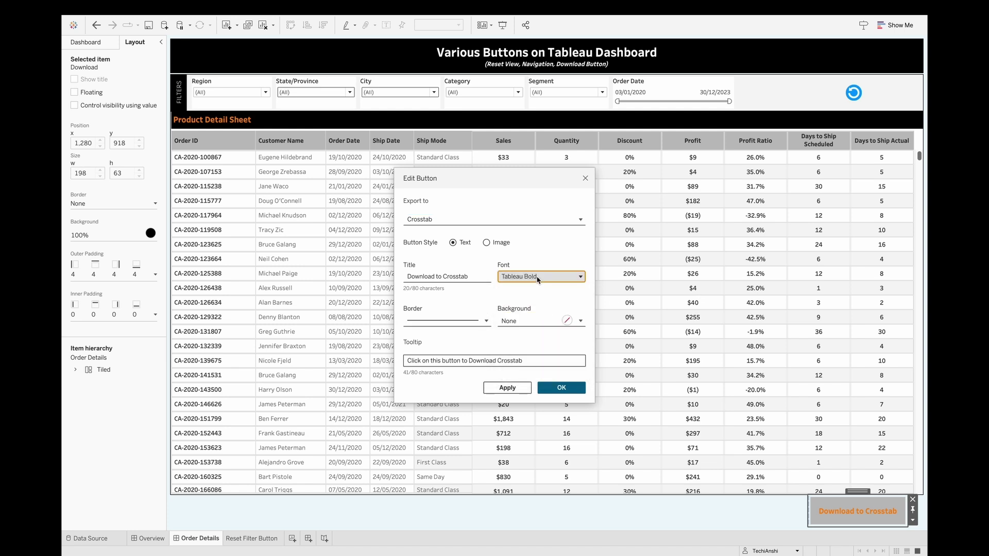
click(559, 388)
click(912, 520)
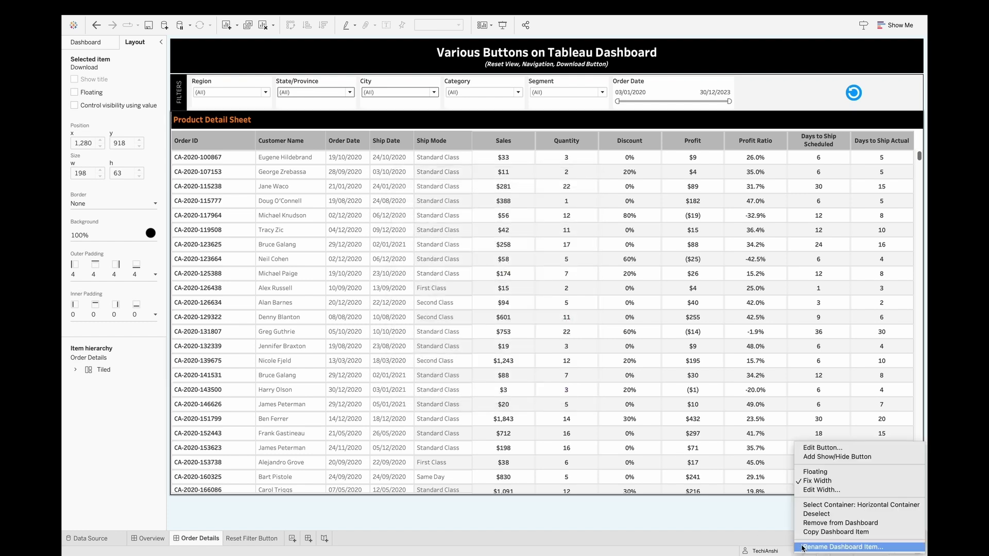
click(751, 527)
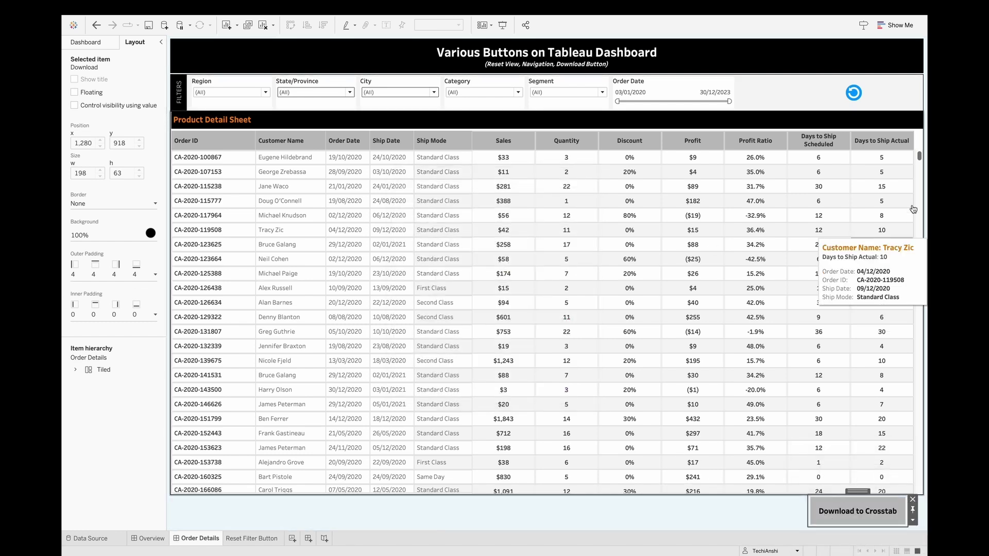
click(758, 519)
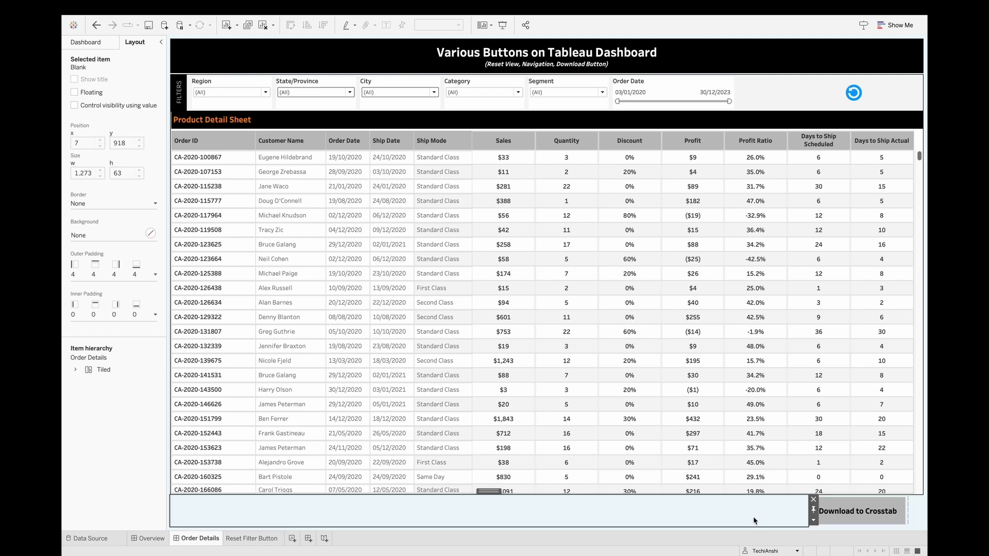
click(750, 515)
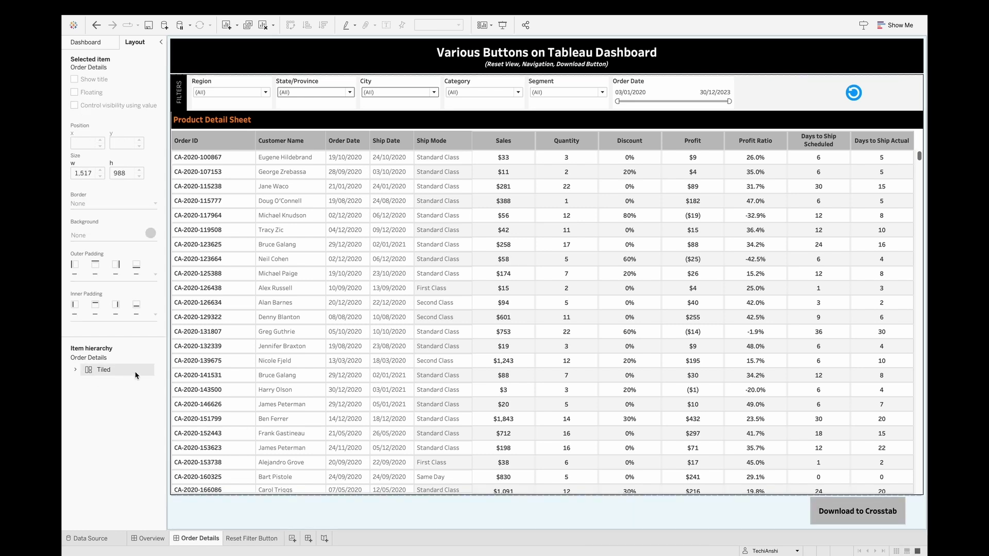
- Add a Navigation object at the end of the dashboard's filter row and set it to navigate to Overview
mouse_move(925, 5)
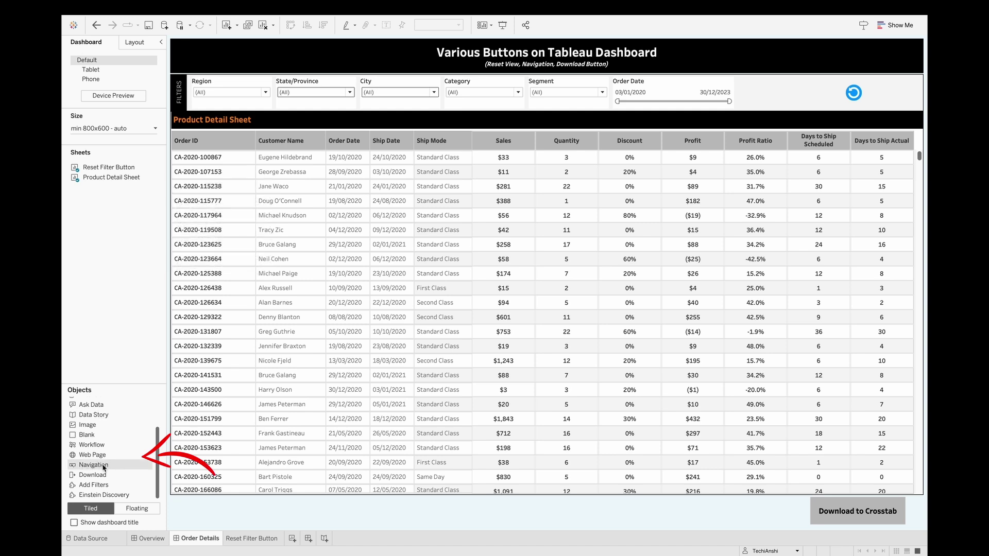
drag(98, 469, 175, 457)
drag(891, 56, 910, 92)
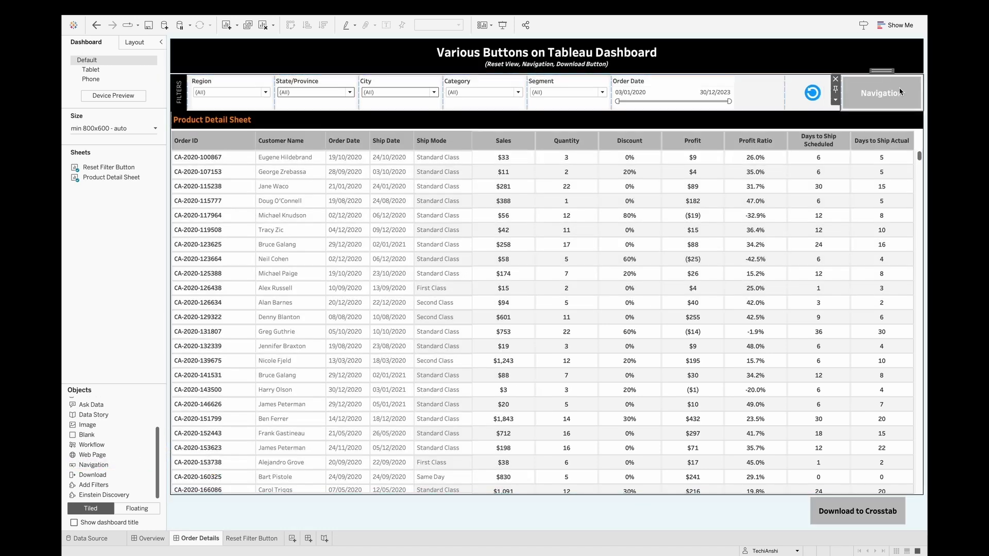
right_click(899, 91)
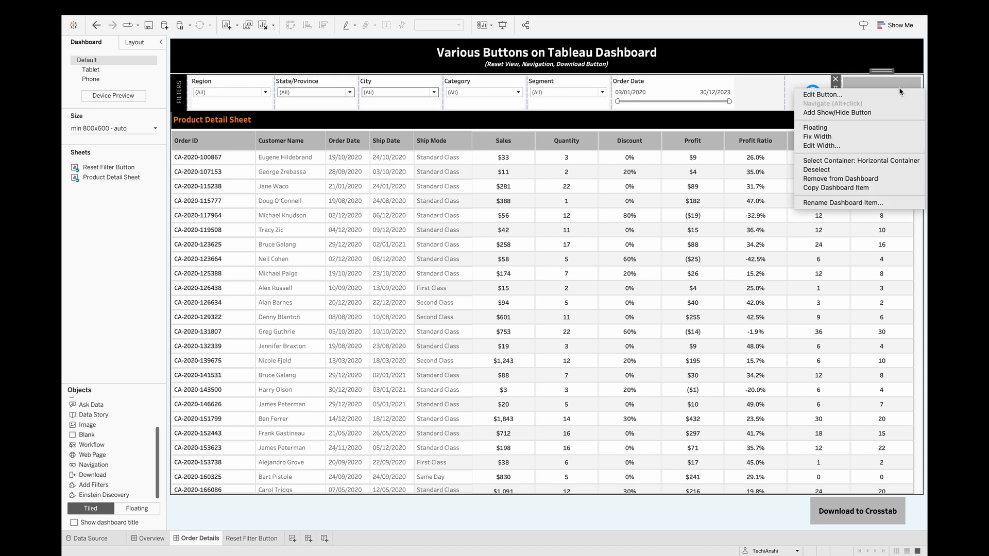
click(807, 95)
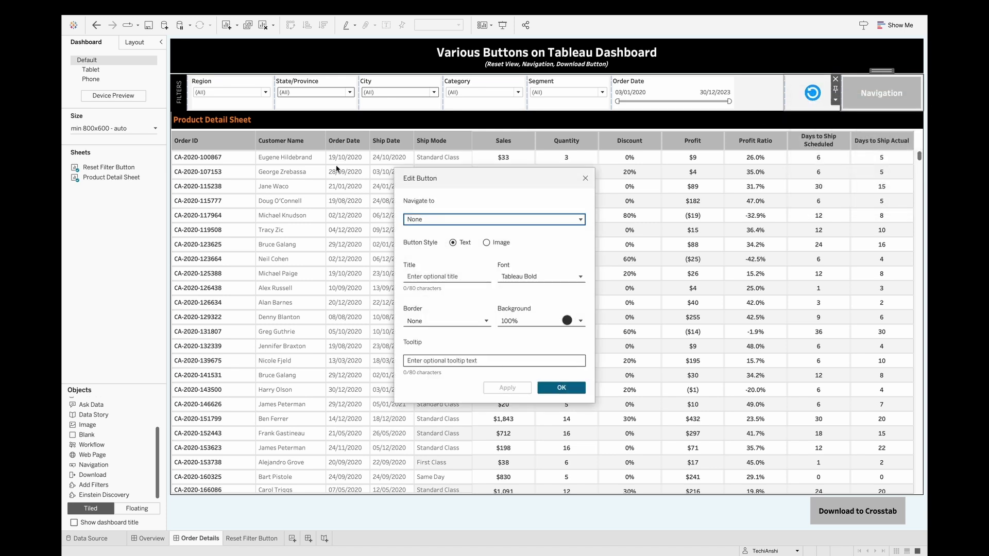
click(497, 221)
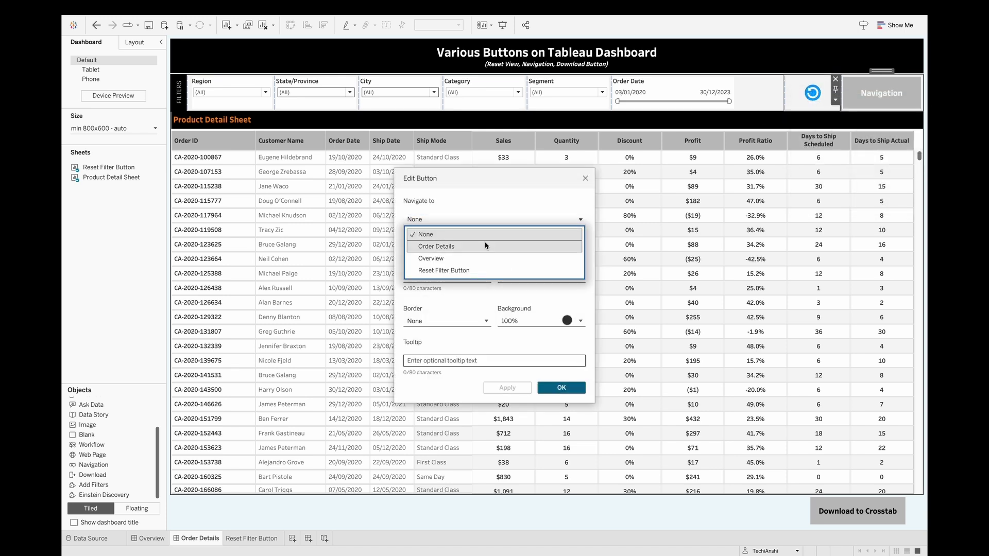
click(472, 257)
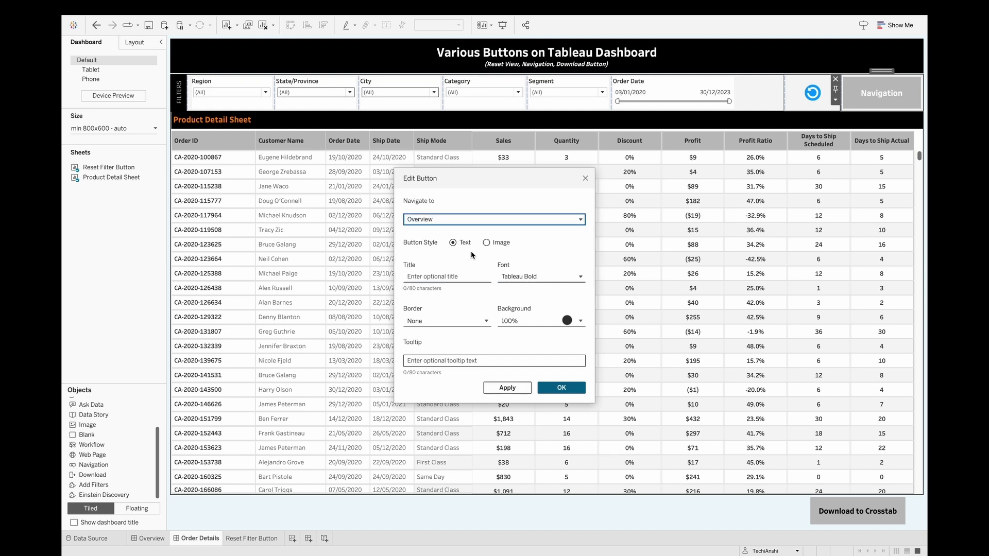
- Change the navigation button to the image style using home.png from the UX_buttons folder
click(494, 243)
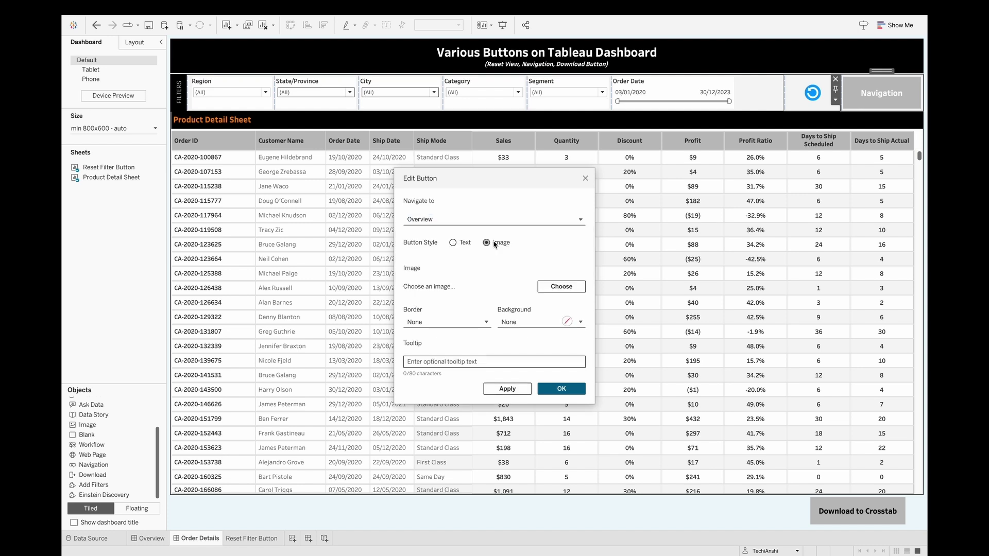
click(560, 287)
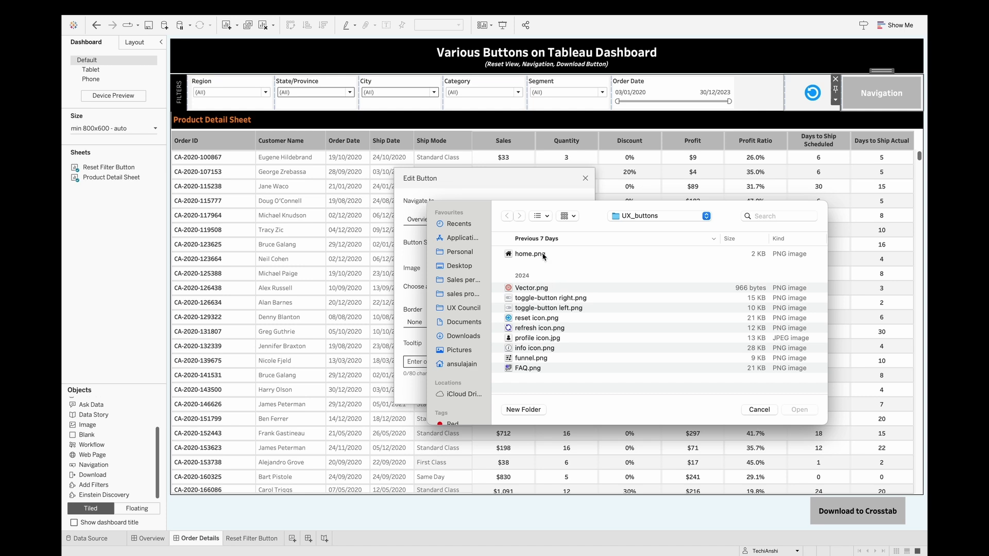
double_click(542, 254)
- Keep the navigation button borderless and set its tooltip to "Click on the button to navigate to the Home Page"
click(466, 322)
click(475, 333)
click(496, 366)
text(Click on the butt)
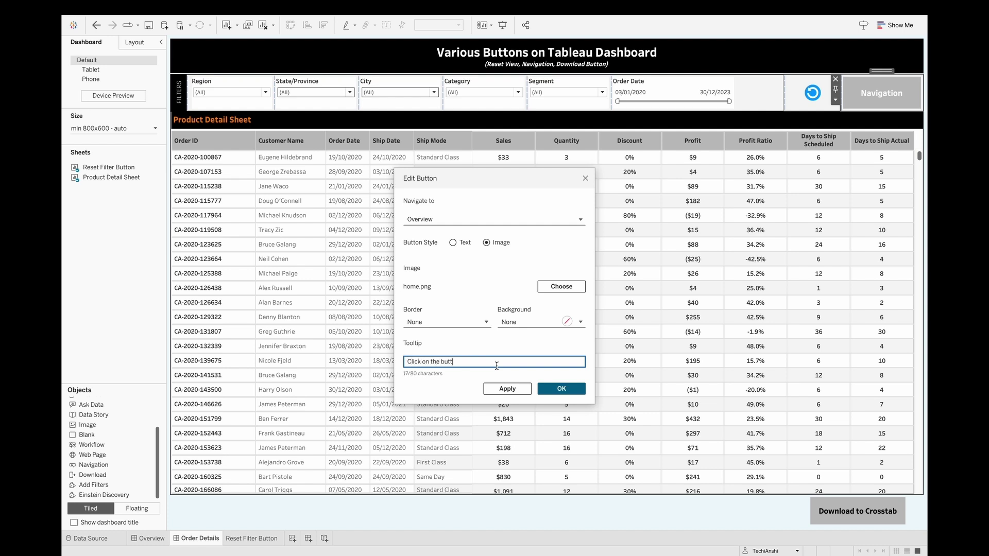
text(on to navigate to the Home Page)
click(573, 391)
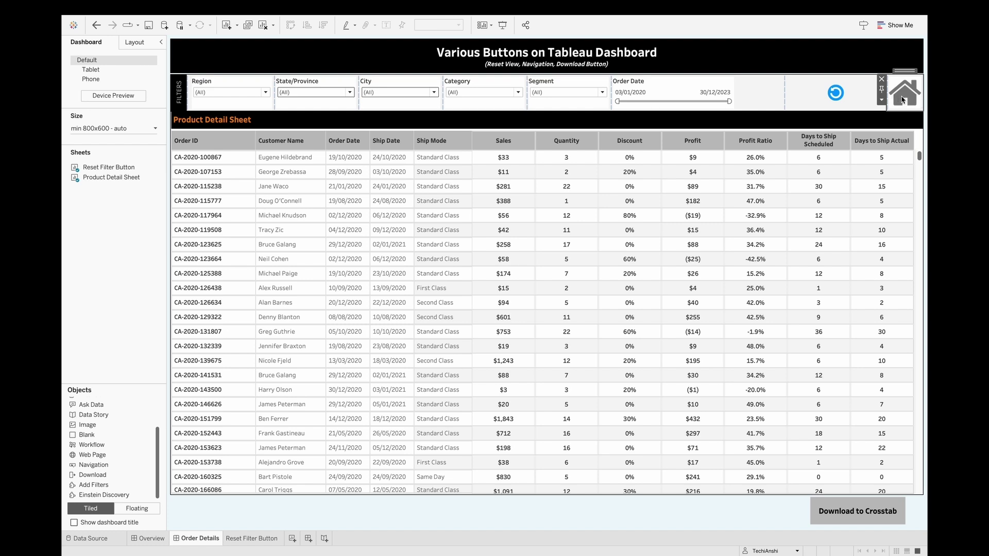
- Review the home button's settings, test its navigation to the Overview dashboard, and return to Order Details
click(882, 99)
click(883, 113)
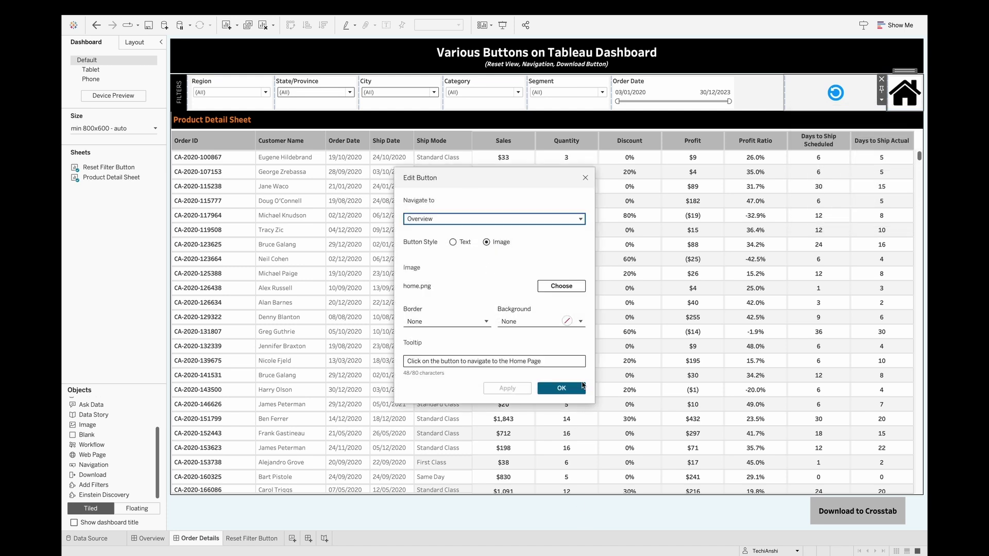
click(578, 384)
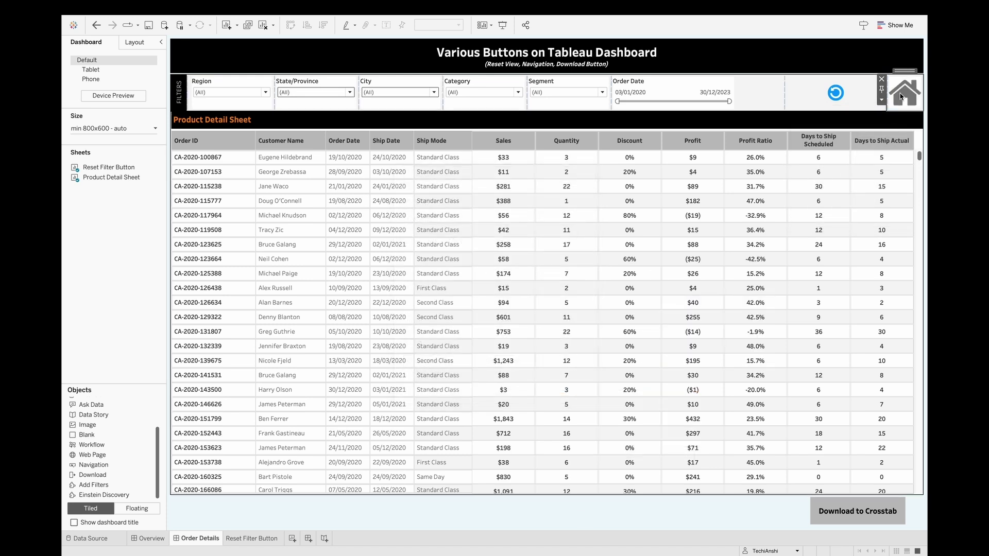
click(900, 96)
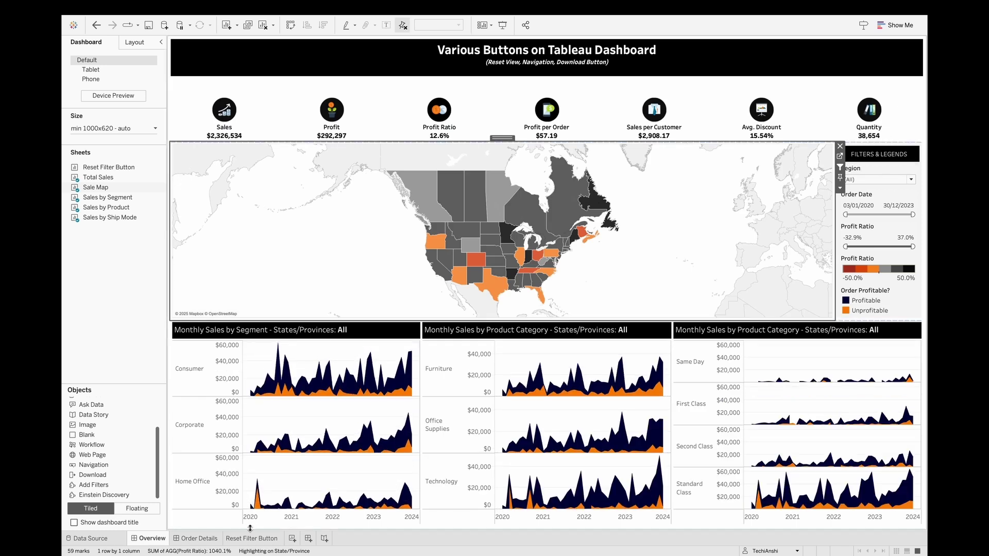
click(213, 538)
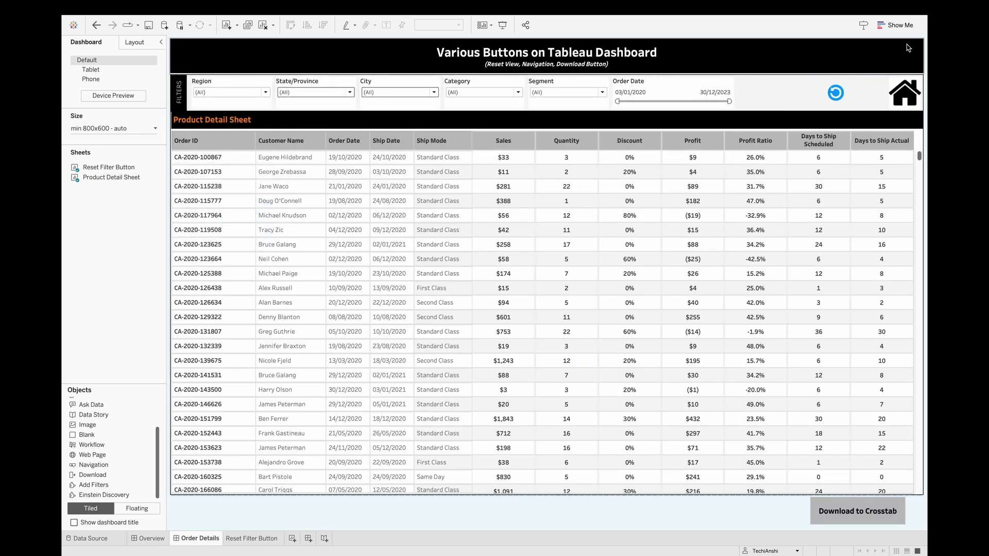
- Set the home button's outer padding to 20 on all sides
click(896, 85)
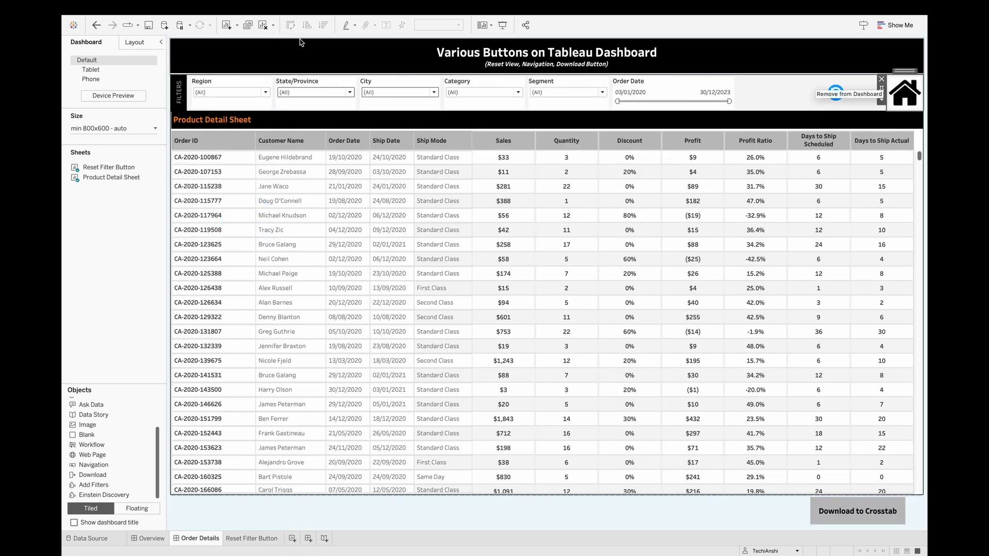
click(135, 45)
click(114, 270)
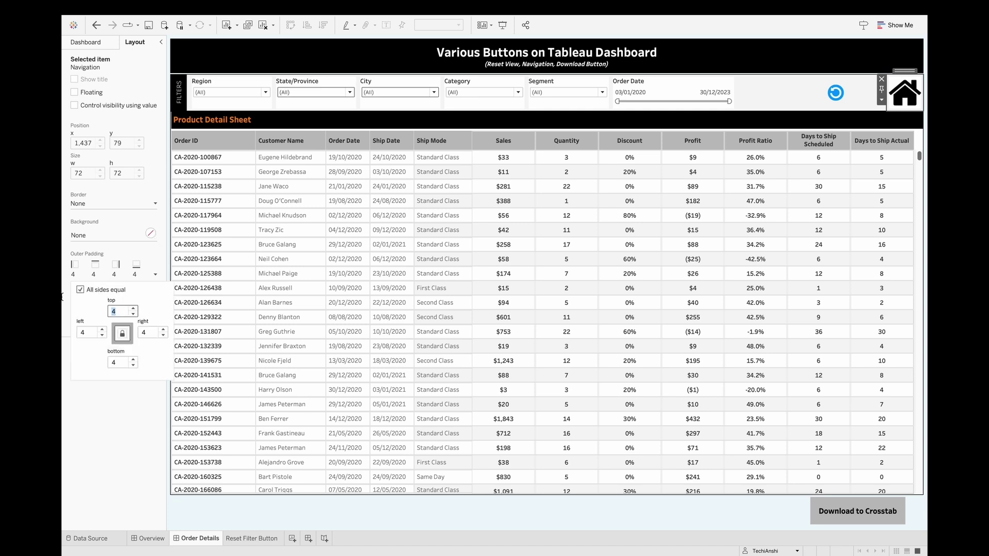
text(20)
key(Tab)
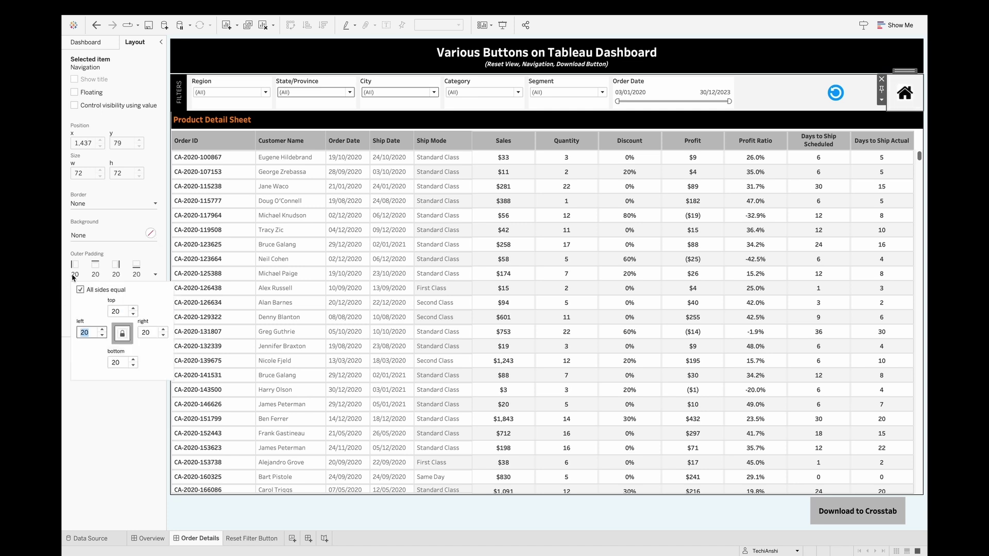
key(Return)
- Float the reset filter button beside the Order Date filter and shrink it to about 92 by 69 px
click(854, 92)
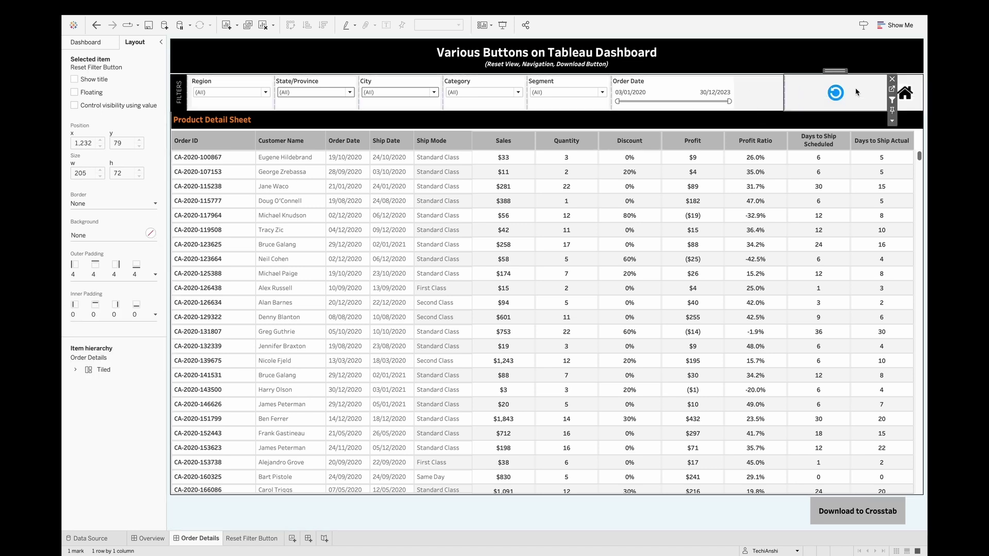
drag(834, 71, 751, 78)
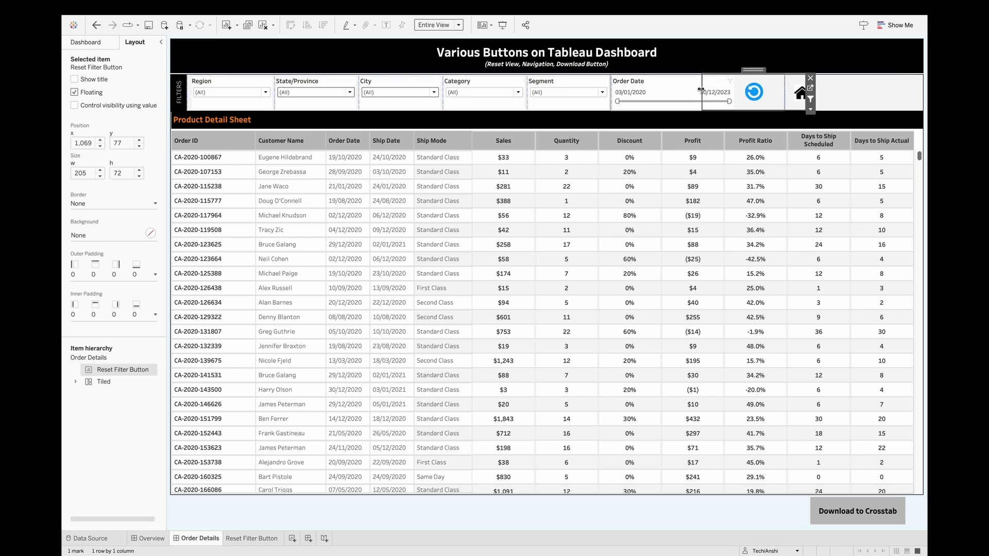
drag(700, 89, 782, 108)
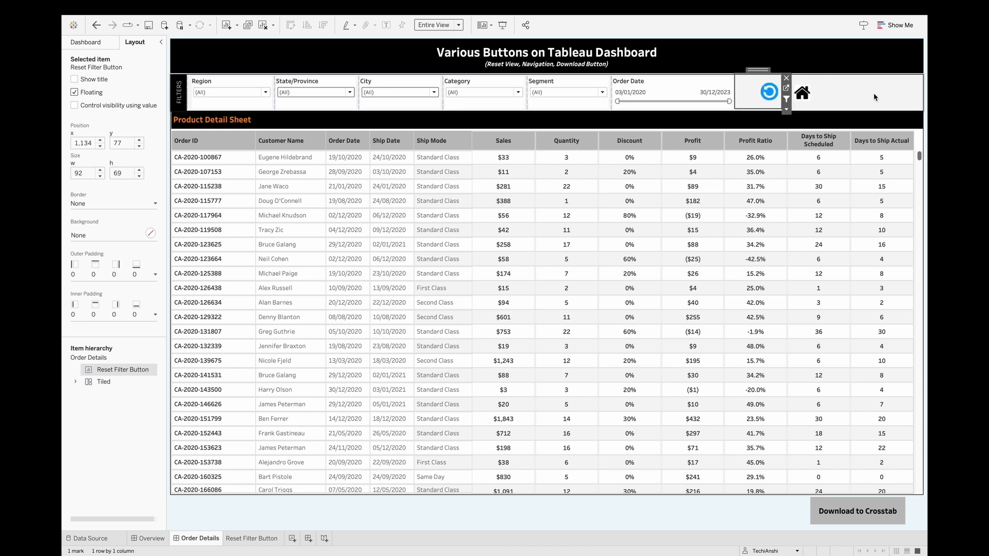
- Make the home button floating and place it at the end of the title banner, sized about 47 by 41 px
click(799, 107)
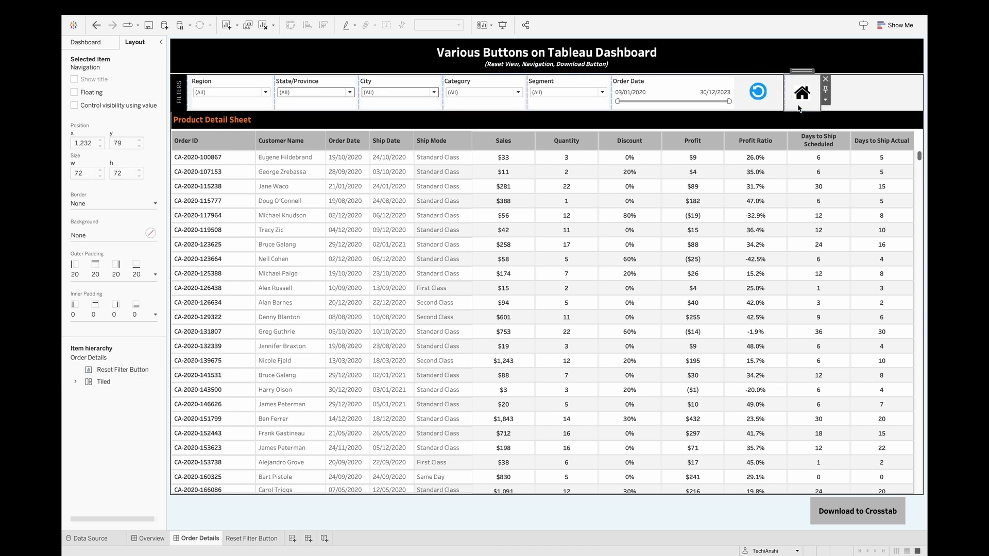
click(825, 100)
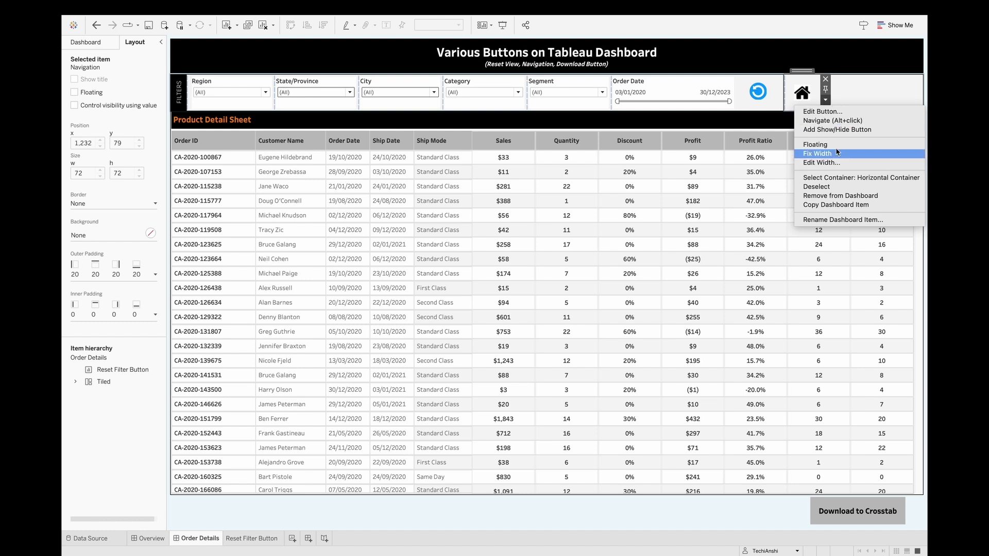
click(816, 145)
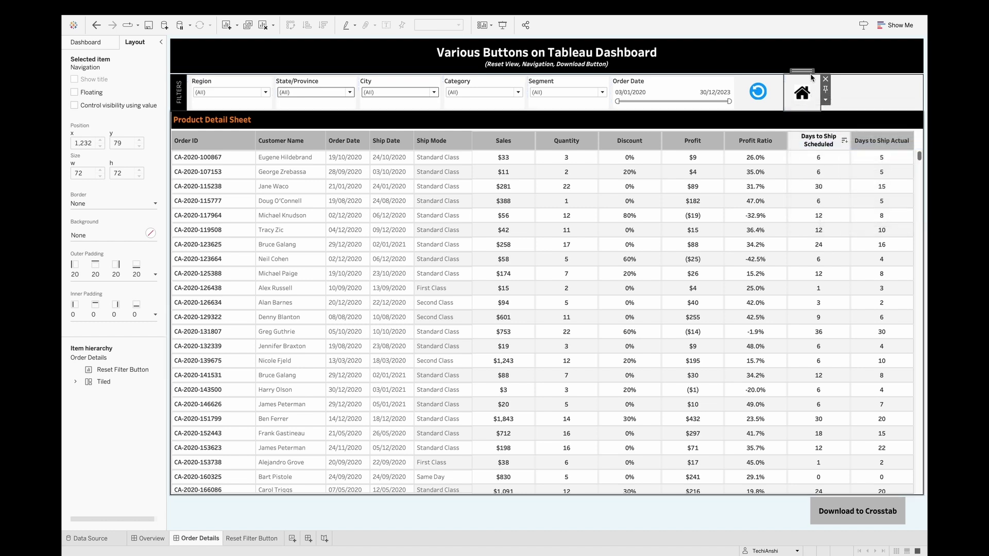
drag(819, 84, 854, 72)
drag(807, 188, 903, 45)
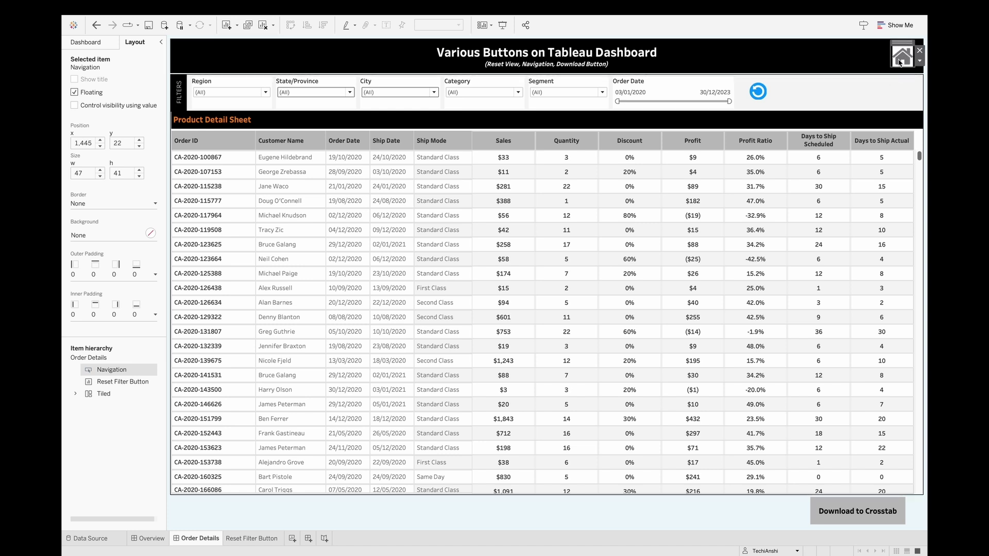
click(895, 87)
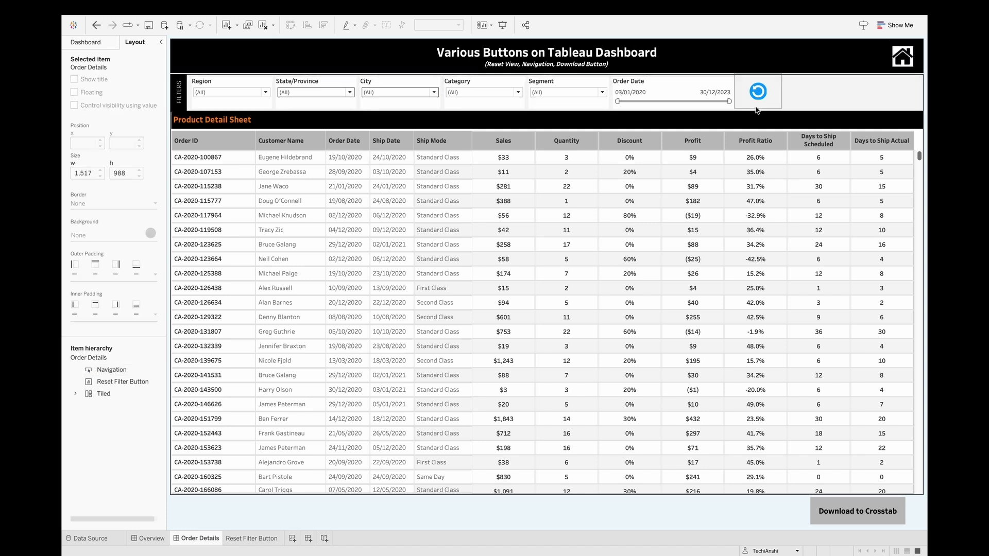
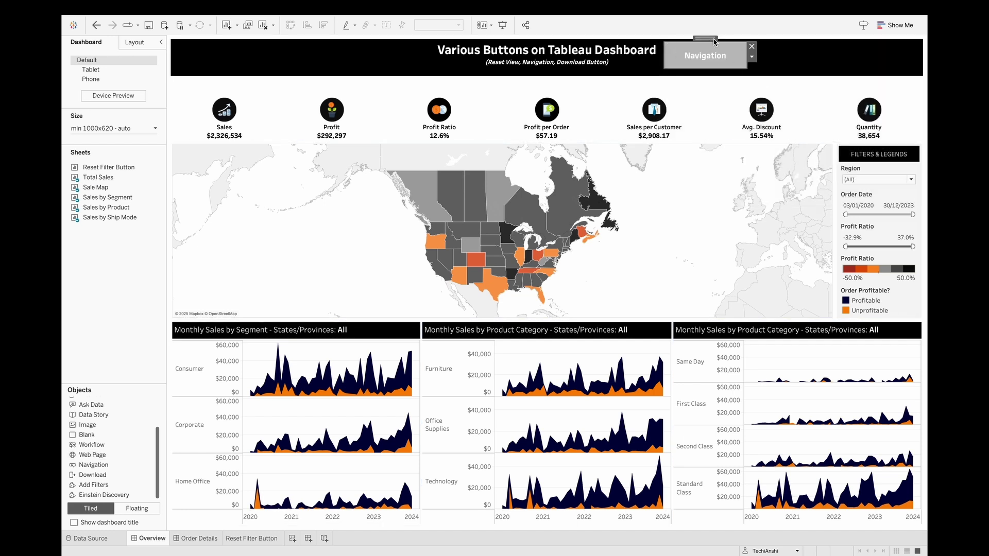
- Edit the Overview dashboard's navigation button to go to Order Details, with the title "Order Details" in black Tableau Bold text
right_click(708, 58)
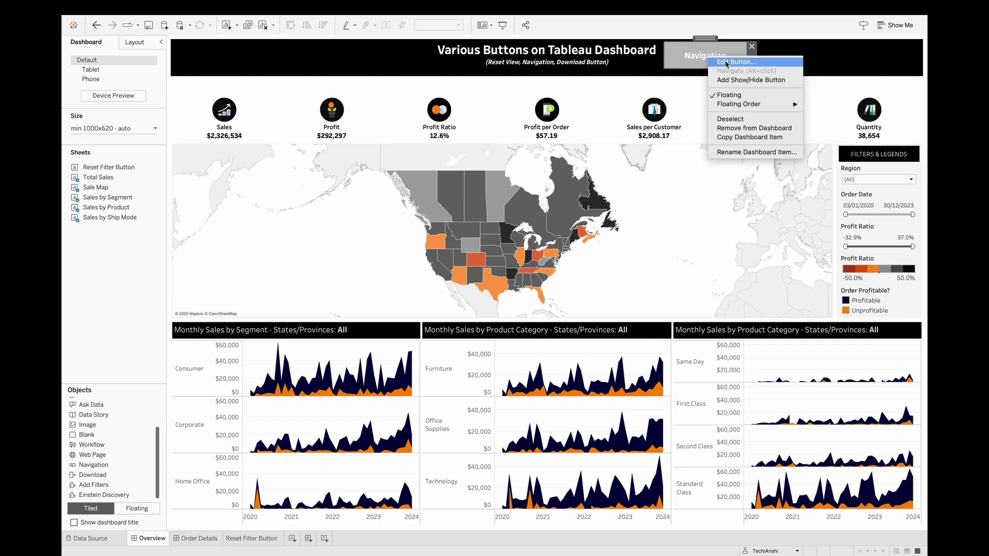
click(723, 66)
click(418, 219)
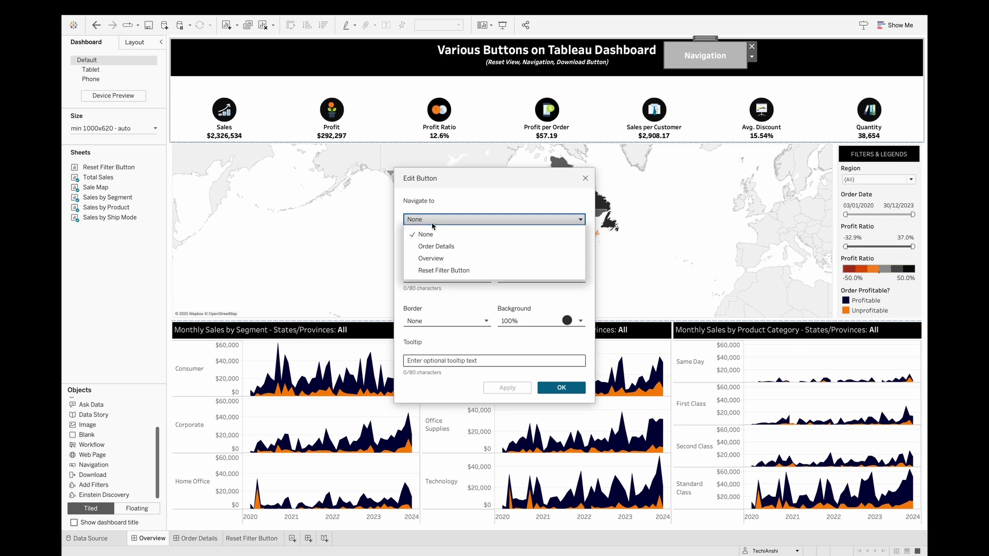
click(428, 245)
click(440, 277)
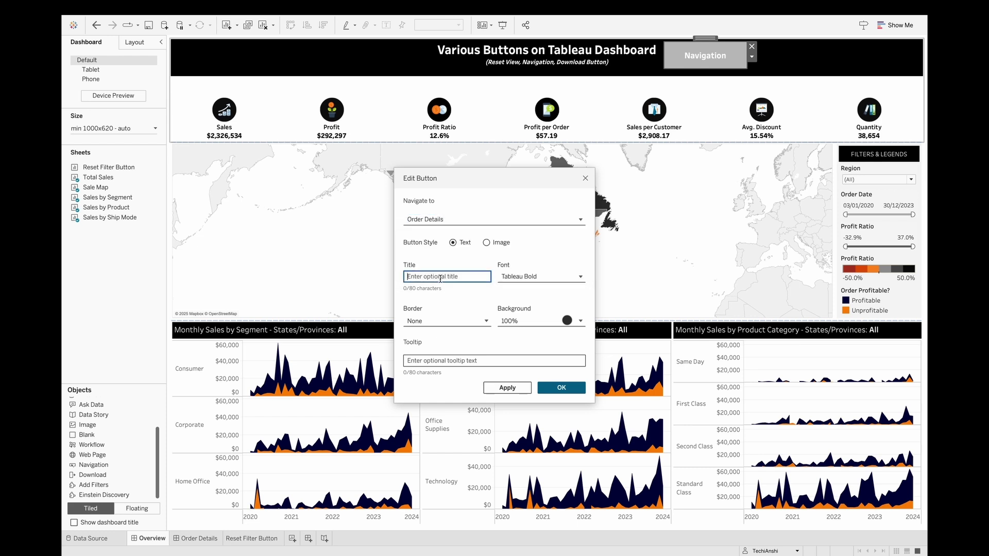
text(Order Details)
click(540, 276)
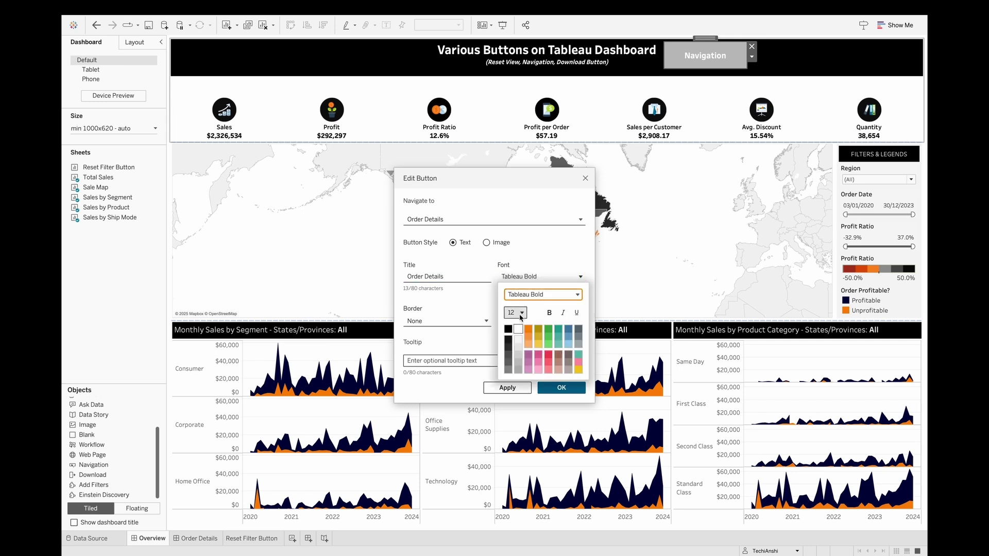
click(561, 267)
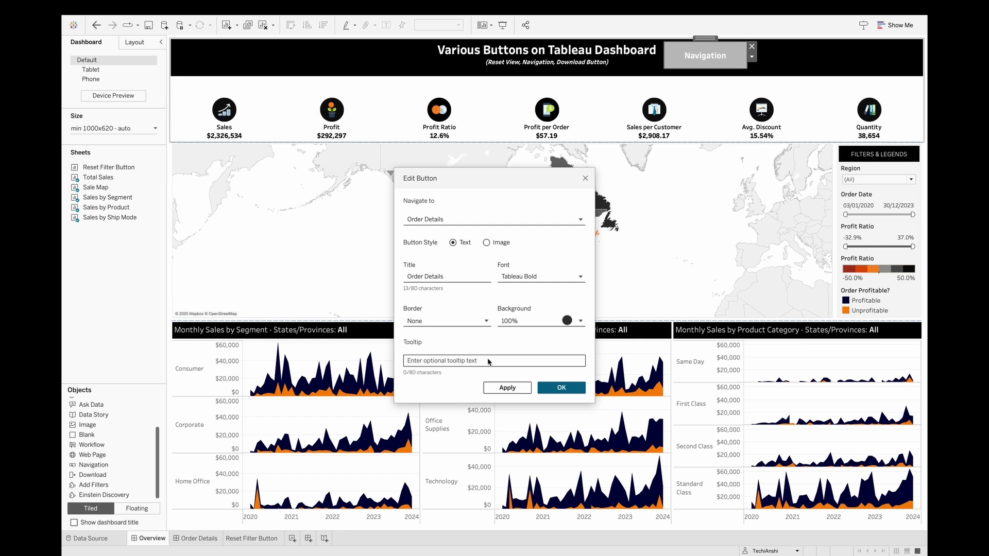
- Set the navigation button's tooltip to "Click on the Button to see the Order Details" and accept the button settings
click(467, 361)
text(Click)
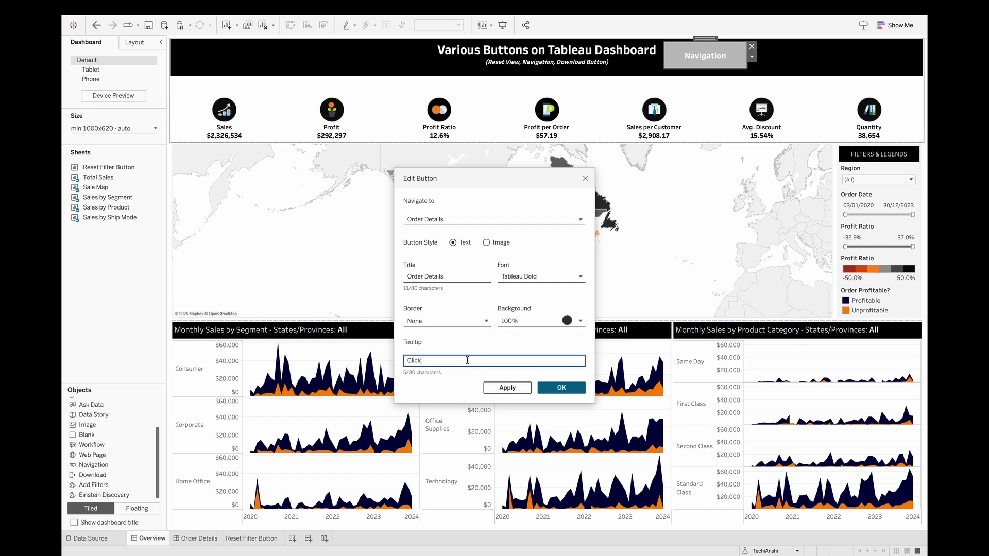
text( on the Button to see the Order Details)
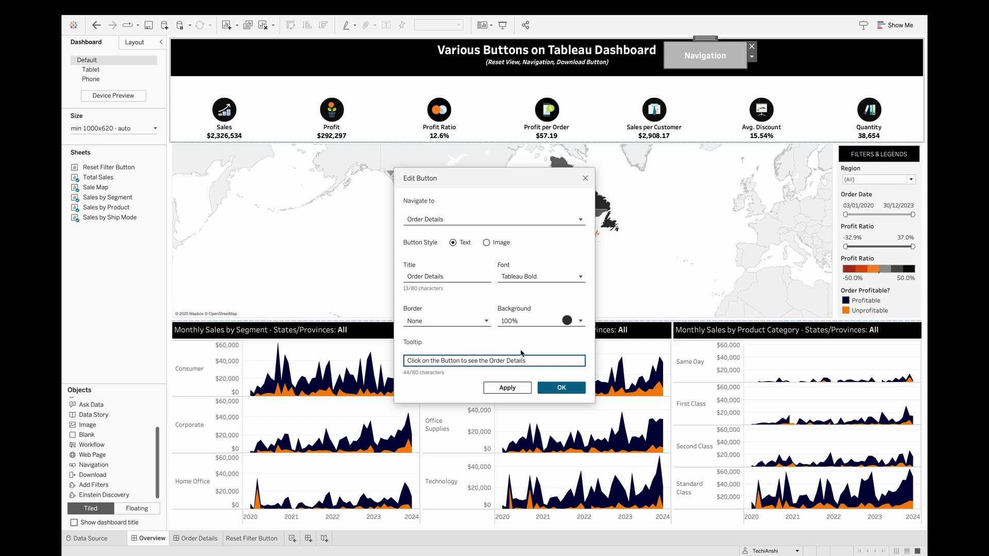
click(562, 387)
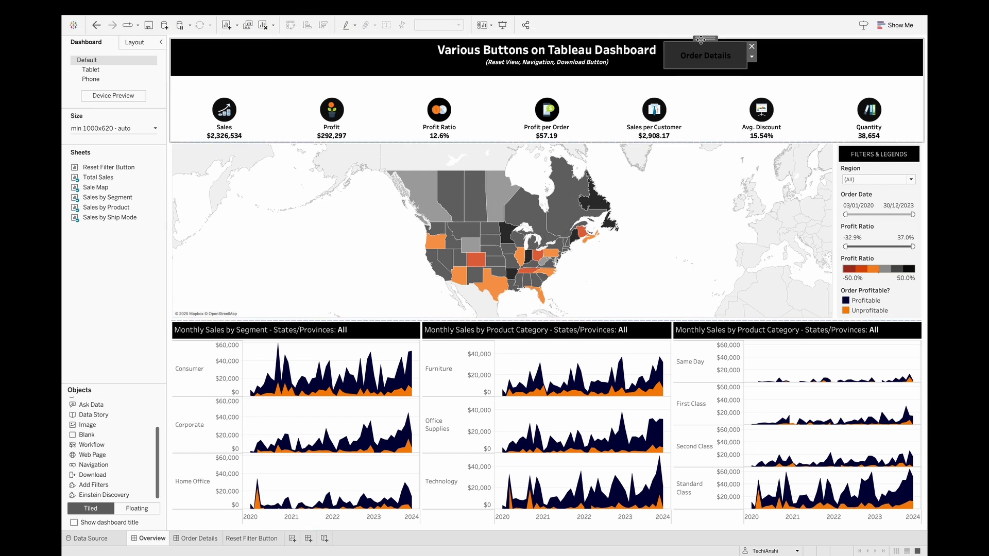
- Change the Order Details button's background to white and move the button to the far end of the title banner
click(752, 57)
key(Escape)
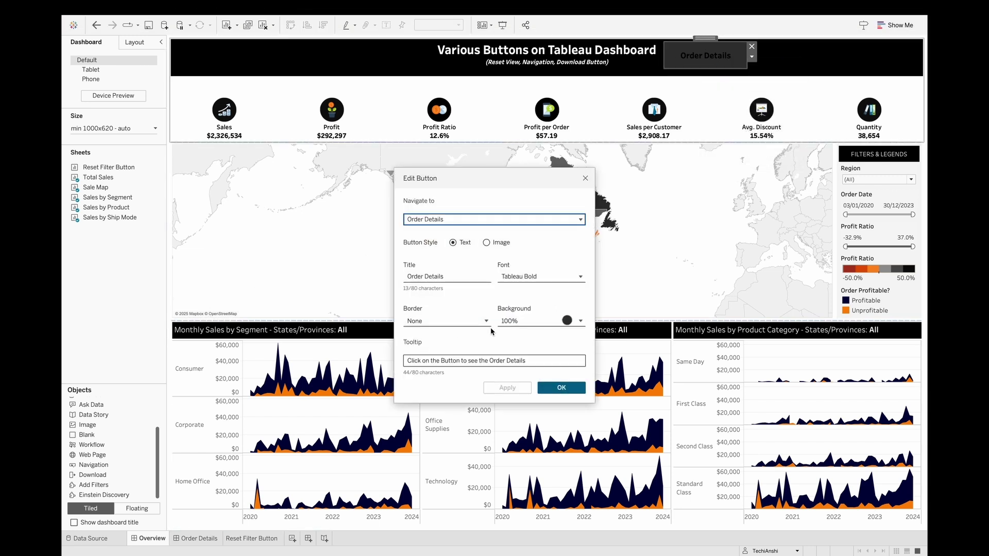
click(564, 326)
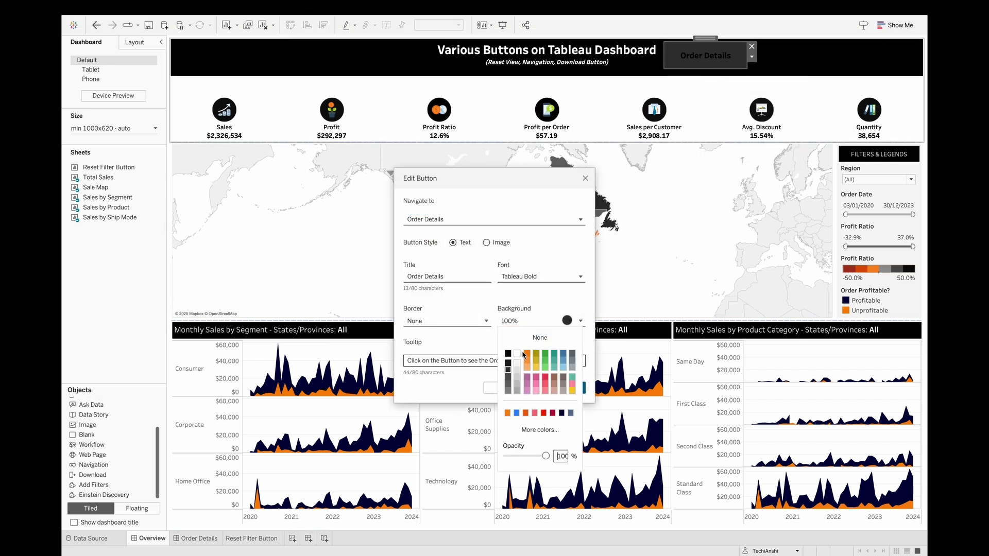
click(513, 354)
click(561, 388)
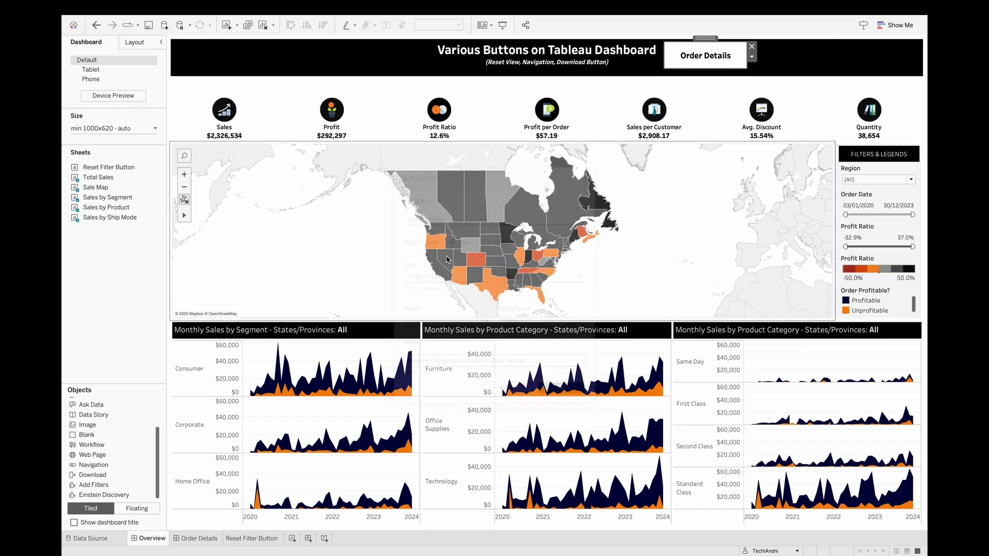
drag(705, 38, 870, 41)
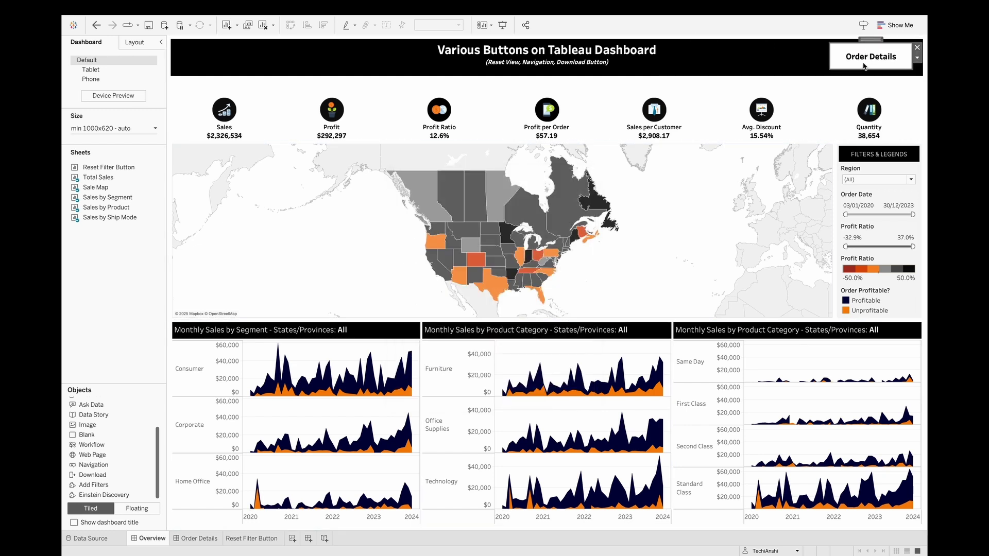
- Test the Order Details button's navigation to the Order Details dashboard and try the home button there
click(864, 65)
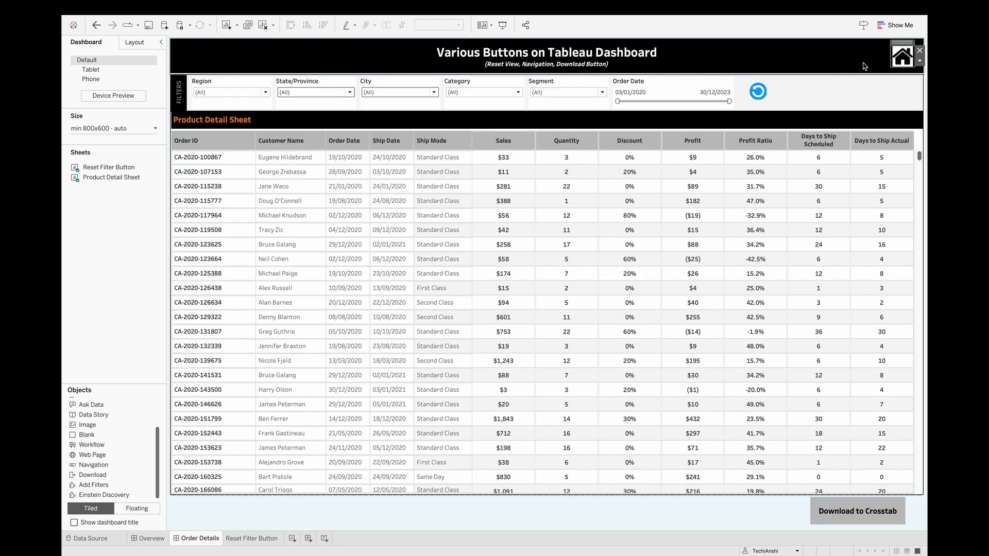
click(906, 63)
click(893, 63)
click(904, 62)
click(902, 64)
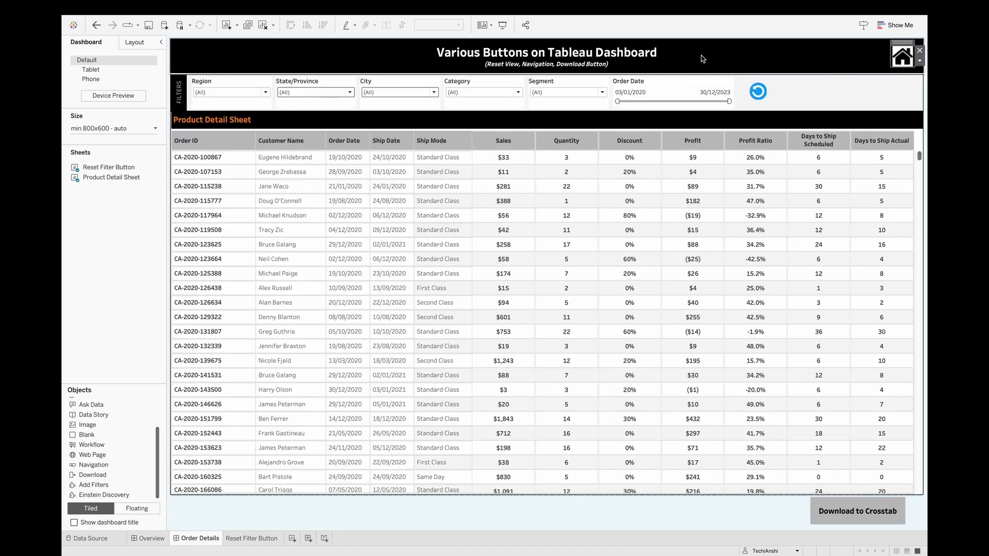
- Test the reset filter button by moving the Order Date start to 02/03/2021 and resetting the filters
click(754, 94)
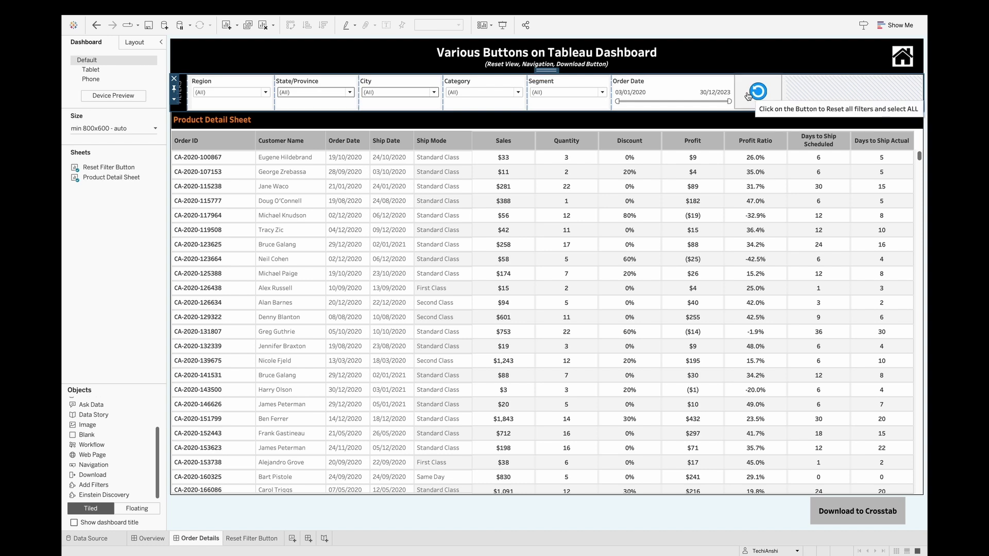
drag(617, 102, 651, 102)
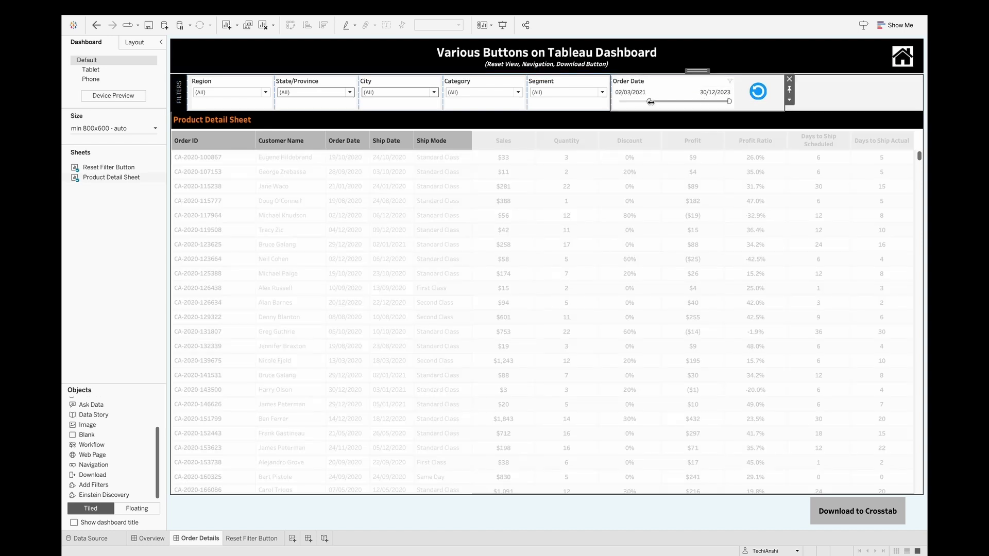
click(758, 95)
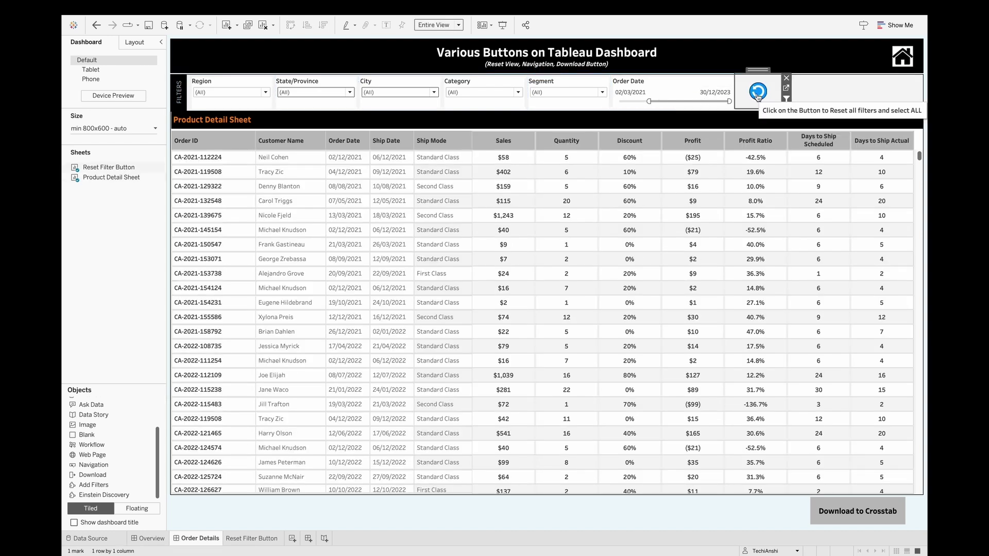
- Select the Download to Crosstab button and test the home button's navigation from the Order Details dashboard
click(862, 521)
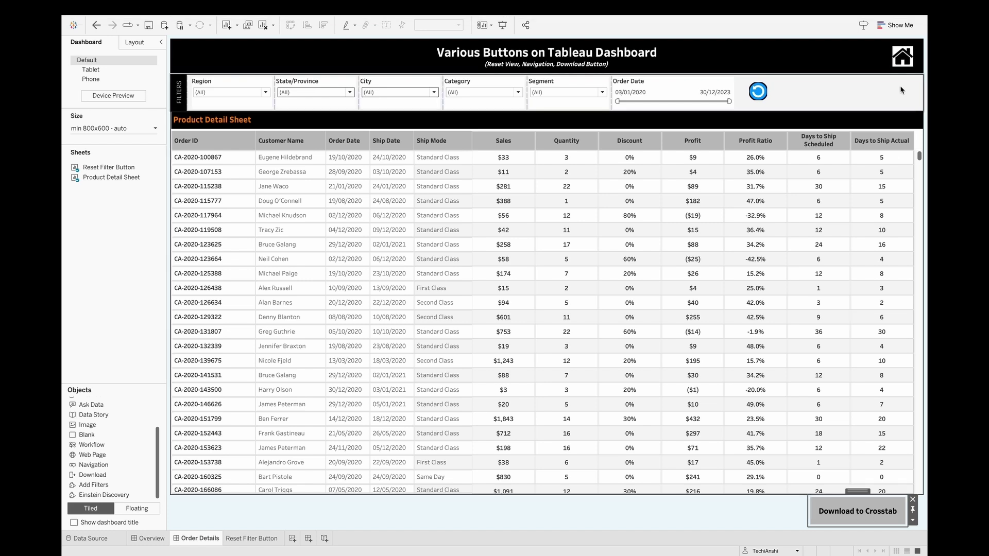
click(905, 54)
alt+click(906, 54)
alt+click(902, 54)
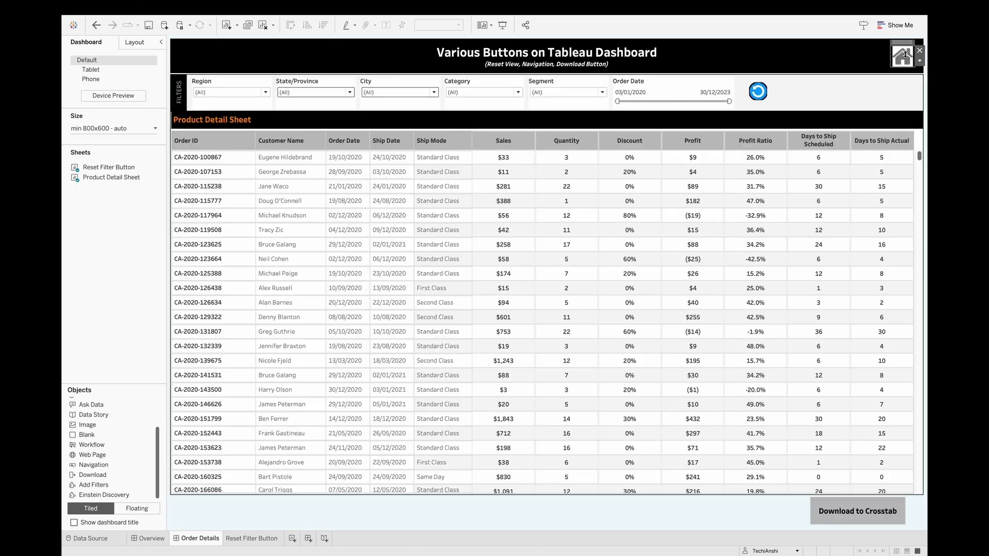